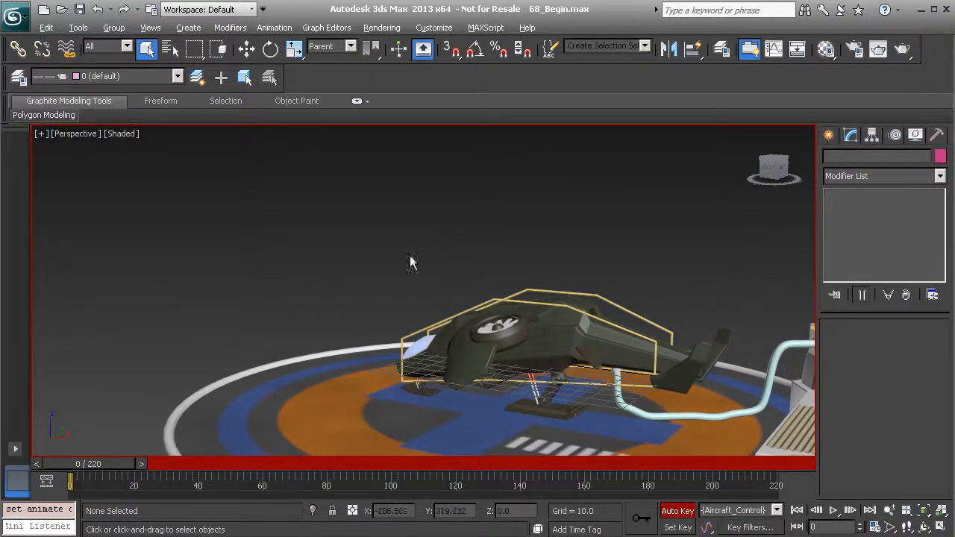
{"action": "middle_click_drag", "start_coordinate": [359, 275], "coordinate": [474, 350], "text": "alt"}
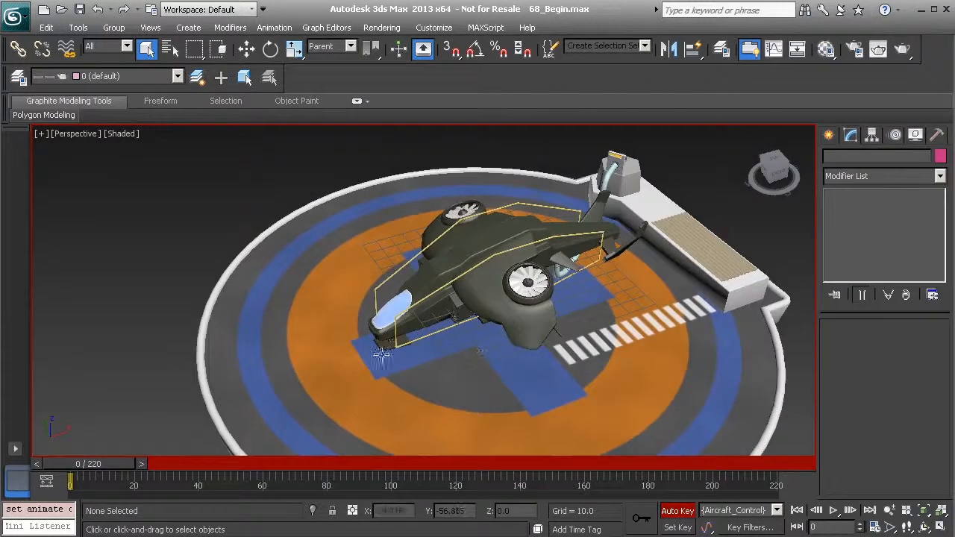
{"action": "middle_click_drag", "start_coordinate": [381, 365], "coordinate": [406, 335], "text": "alt"}
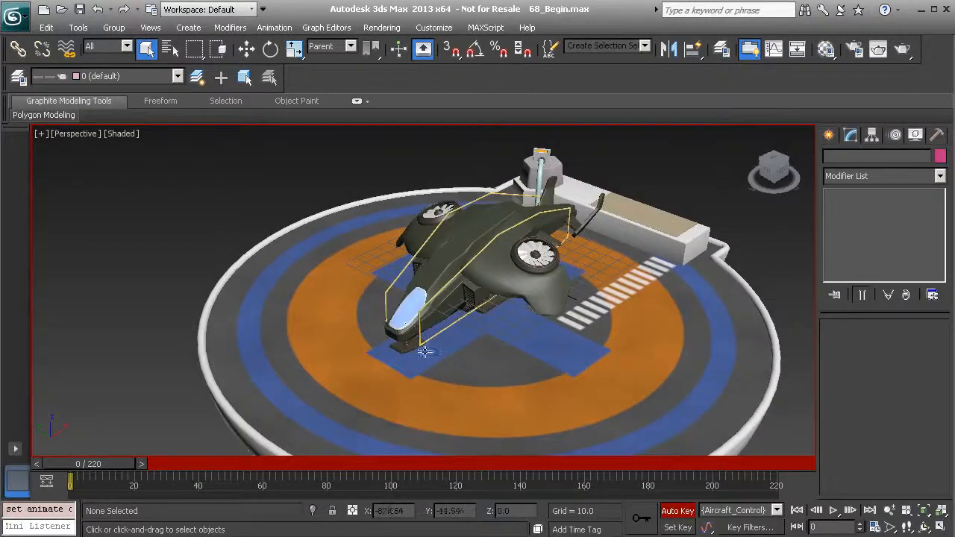
{"action": "middle_click_drag", "start_coordinate": [466, 342], "coordinate": [354, 356], "text": "alt"}
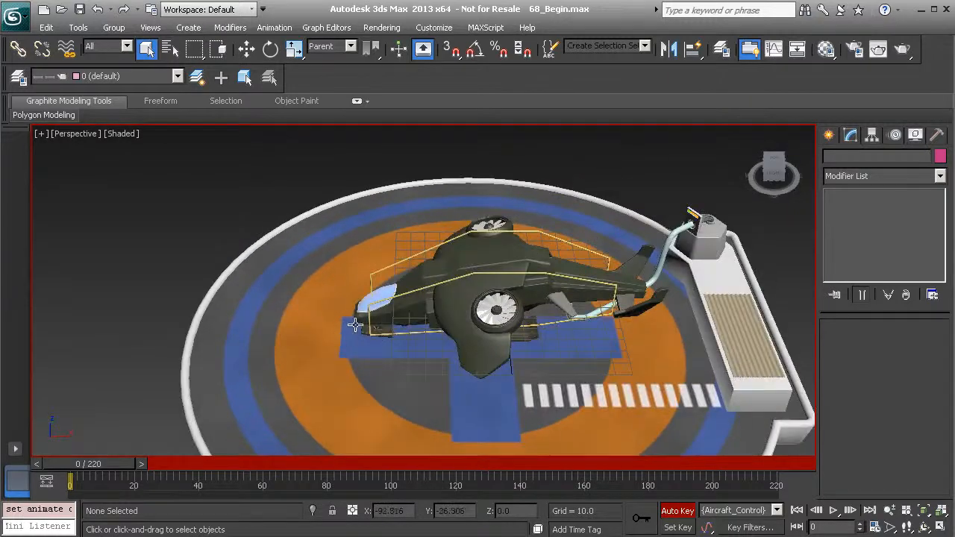
{"action": "middle_click_drag", "start_coordinate": [582, 392], "coordinate": [522, 360], "text": "alt"}
{"action": "mouse_move", "coordinate": [449, 263]}
{"action": "middle_mouse_down", "text": "alt"}
{"action": "mouse_move", "coordinate": [478, 257]}
{"action": "mouse_move", "coordinate": [507, 270]}
{"action": "middle_mouse_up", "text": "alt"}
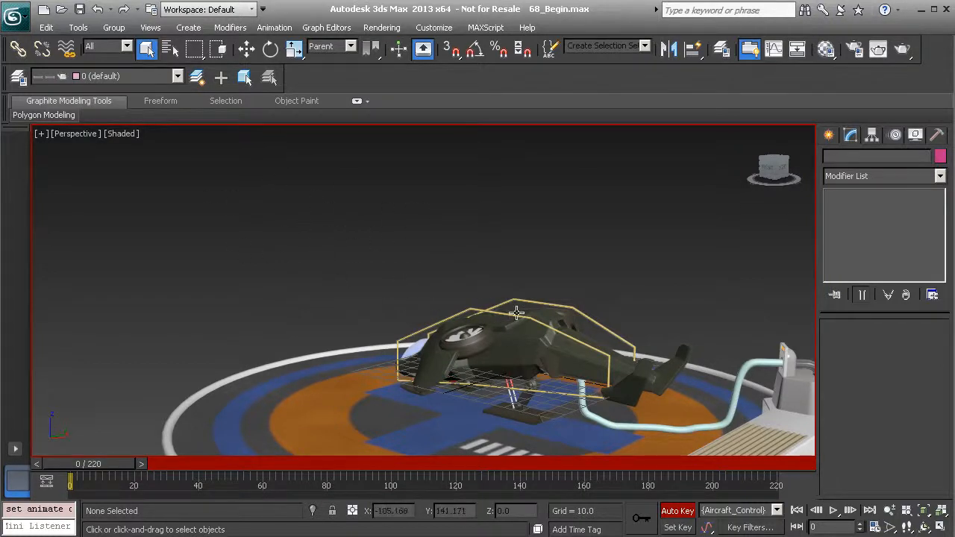
{"action": "middle_click_drag", "start_coordinate": [477, 264], "coordinate": [405, 254], "text": "alt"}
- Turn off Auto Key recording and ready a standard Free camera for placement
{"action": "left_click", "coordinate": [677, 510]}
{"action": "key", "text": "shift+z"}
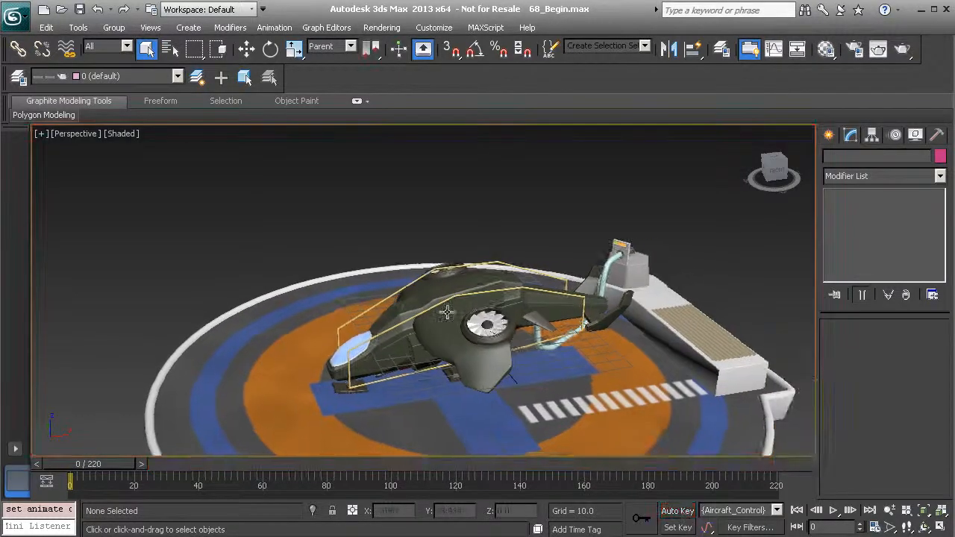
{"action": "left_click", "coordinate": [826, 137]}
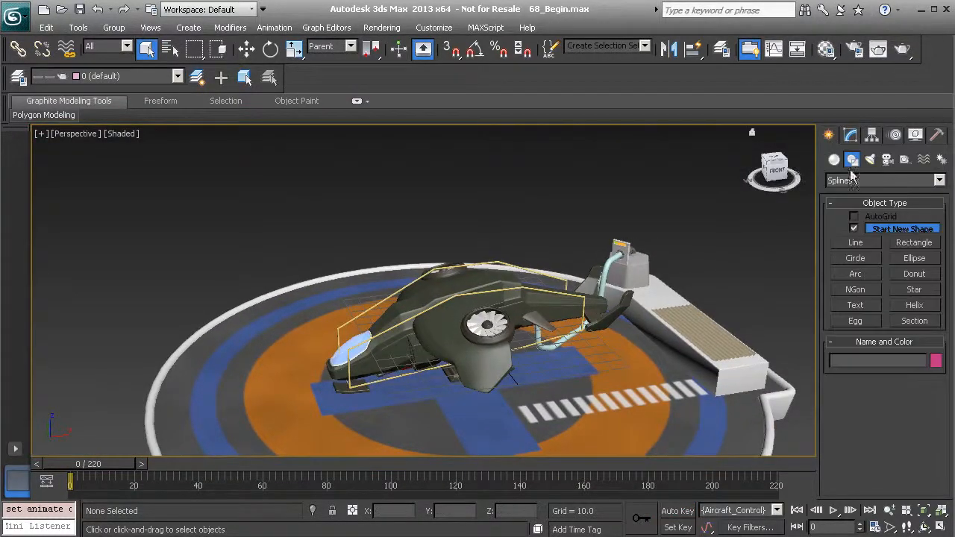
{"action": "left_click", "coordinate": [888, 162]}
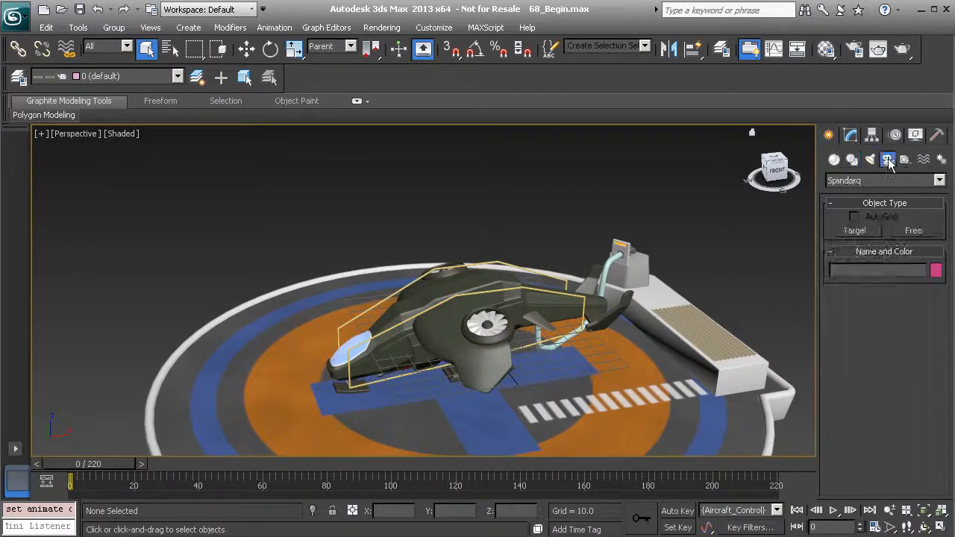
{"action": "left_click", "coordinate": [920, 233]}
- Hide the Aircraft layer so the grid origin beneath the aircraft is exposed
{"action": "middle_click_drag", "start_coordinate": [572, 246], "coordinate": [428, 284], "text": "alt"}
{"action": "middle_click_drag", "start_coordinate": [433, 345], "coordinate": [448, 308], "text": "alt"}
{"action": "scroll", "coordinate": [426, 298], "scroll_direction": "up", "scroll_amount": 4}
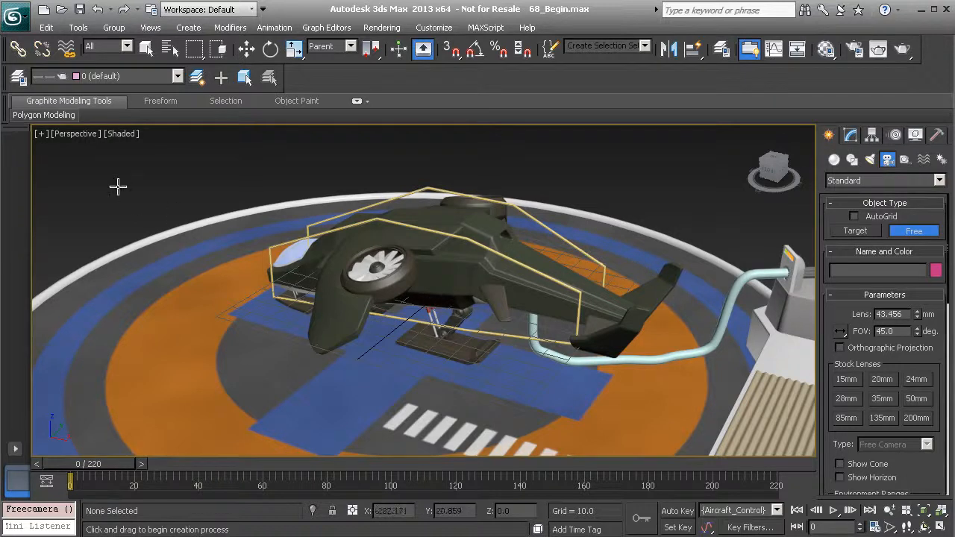
{"action": "left_click", "coordinate": [18, 79]}
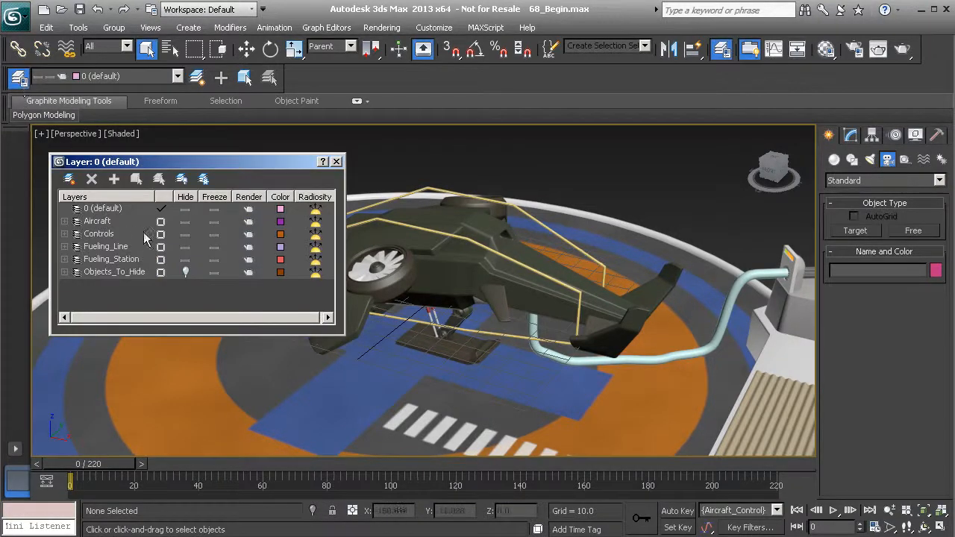
{"action": "left_click", "coordinate": [185, 222]}
{"action": "middle_click_drag", "start_coordinate": [477, 275], "coordinate": [456, 305], "text": "alt"}
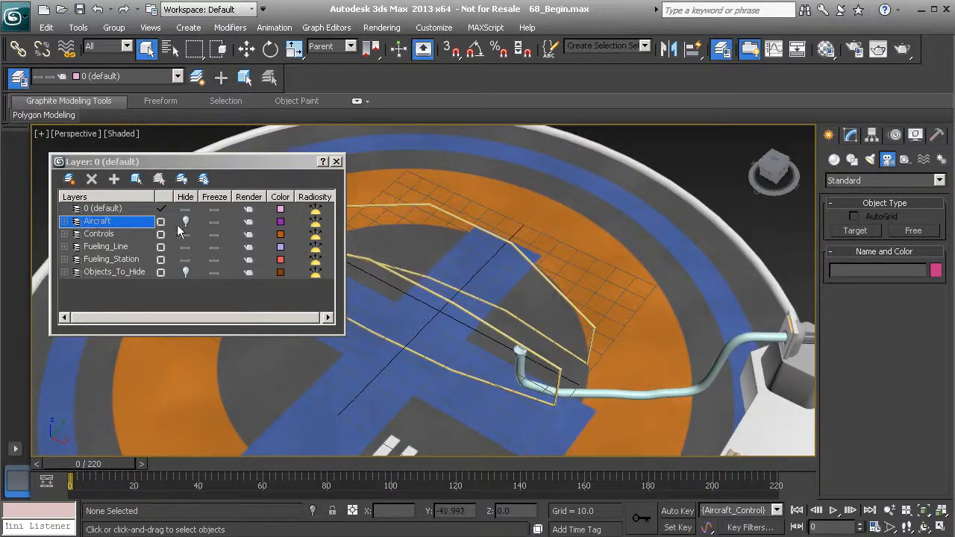
{"action": "middle_click_drag", "start_coordinate": [468, 270], "coordinate": [473, 307], "text": "alt"}
- Place a Free camera at the world origin using 3D snapping to grid points
{"action": "key", "text": "s"}
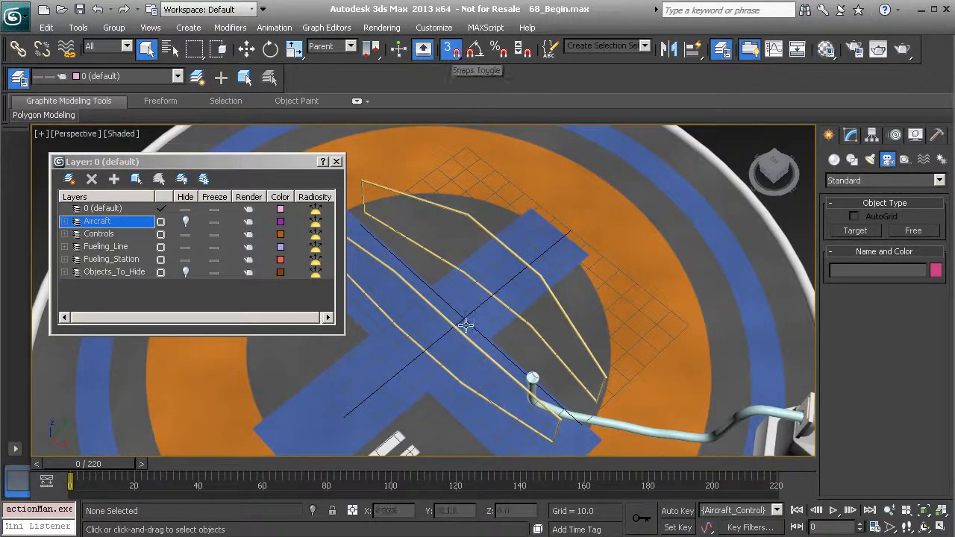
{"action": "right_click", "coordinate": [452, 57]}
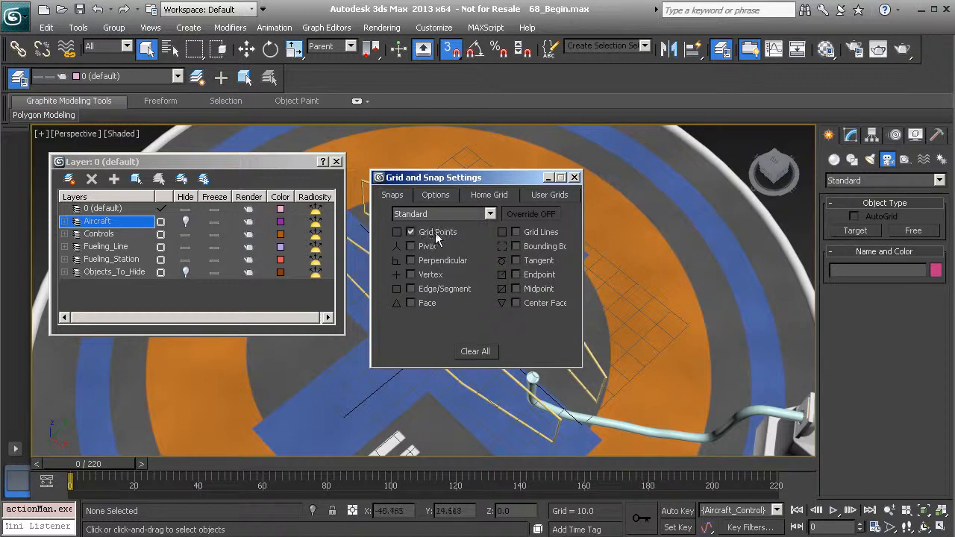
{"action": "left_click", "coordinate": [574, 178]}
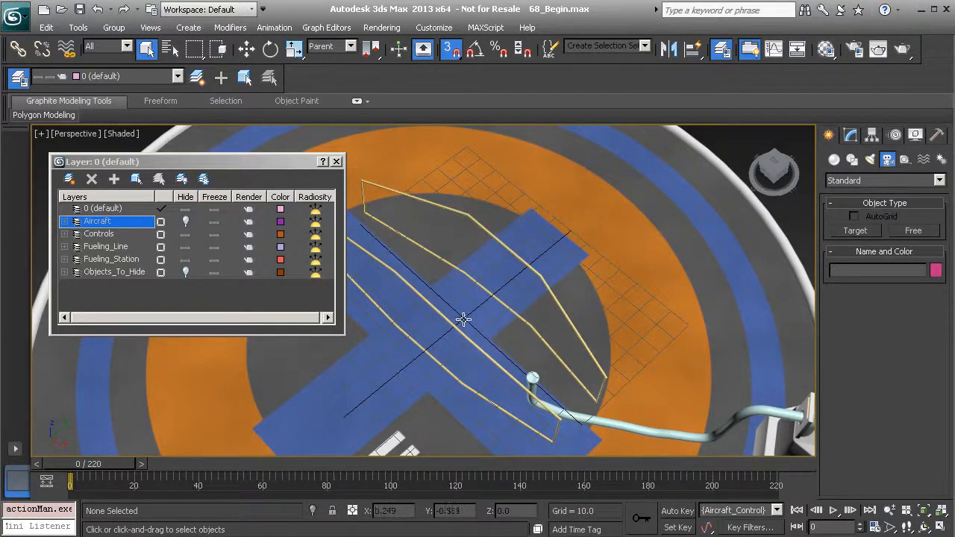
{"action": "left_click", "coordinate": [915, 232]}
{"action": "left_click", "coordinate": [465, 316]}
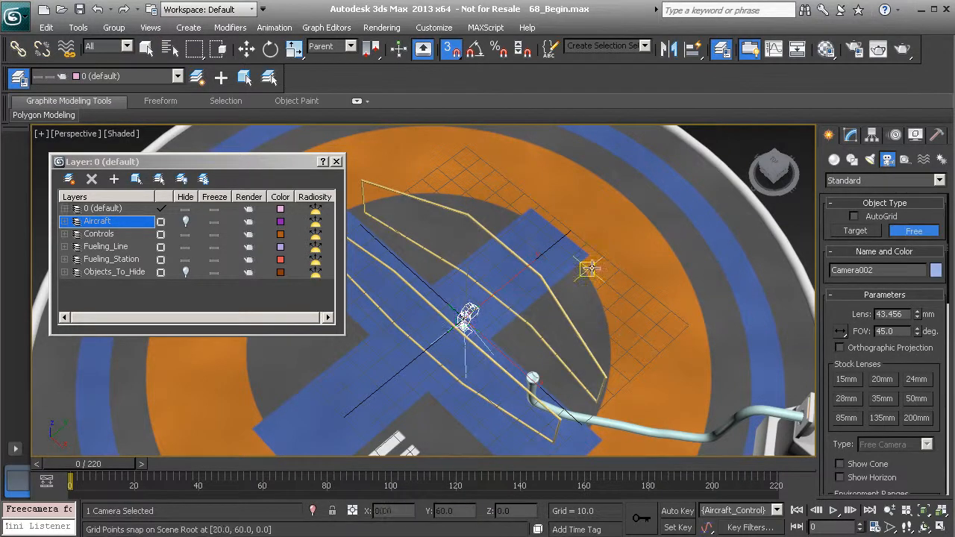
{"action": "right_click", "coordinate": [587, 228]}
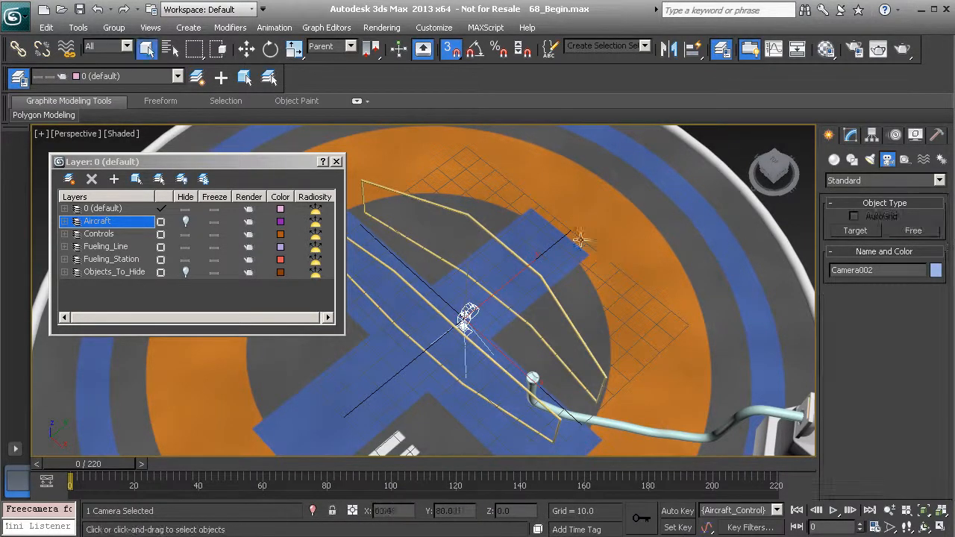
- Turn off grid snapping, enable angle snap, and rotate the new camera to 90 degrees on X and 90 degrees on Z
{"action": "middle_click_drag", "start_coordinate": [565, 330], "coordinate": [534, 247], "text": "alt"}
{"action": "key", "text": "s"}
{"action": "key", "text": "e"}
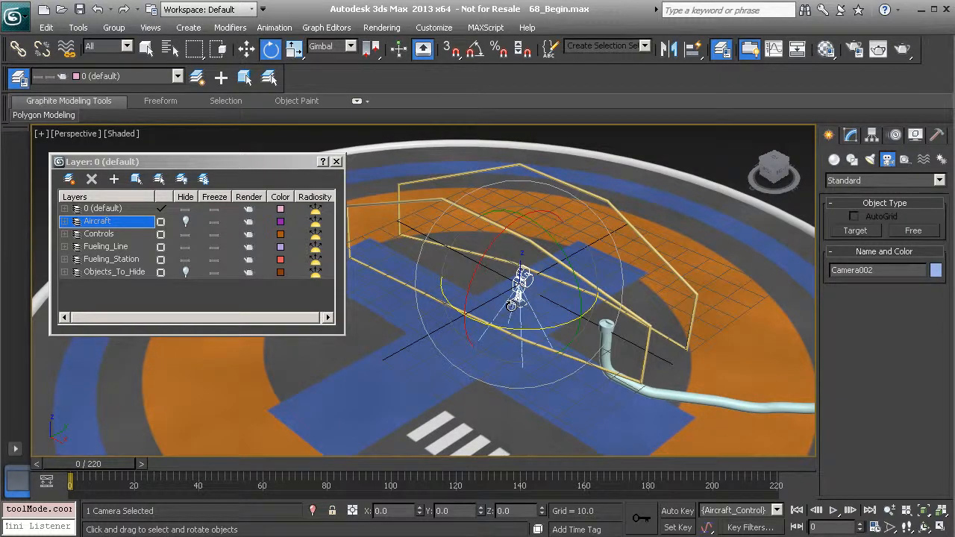
{"action": "key", "text": "a"}
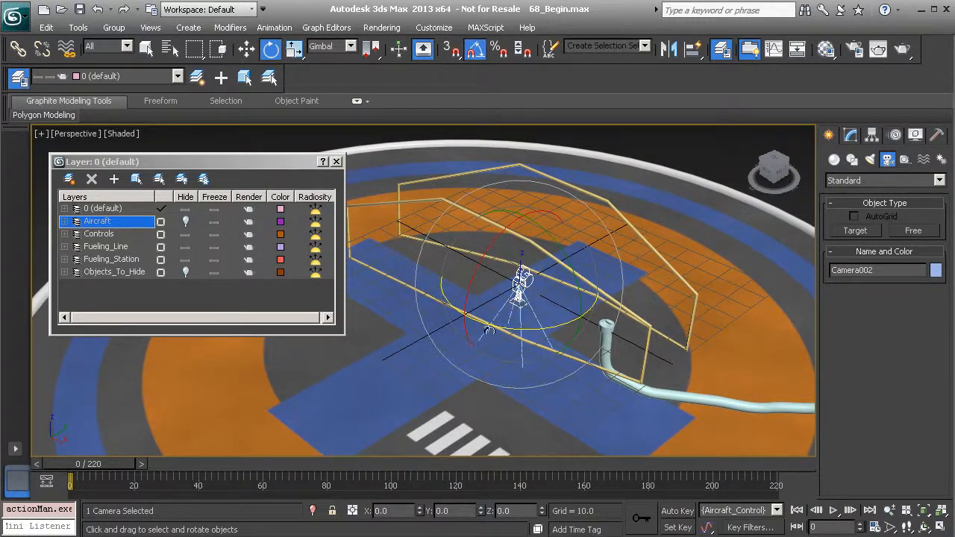
{"action": "scroll", "coordinate": [489, 326], "scroll_direction": "down", "scroll_amount": 3}
{"action": "middle_click_drag", "start_coordinate": [489, 311], "coordinate": [449, 333], "text": "alt"}
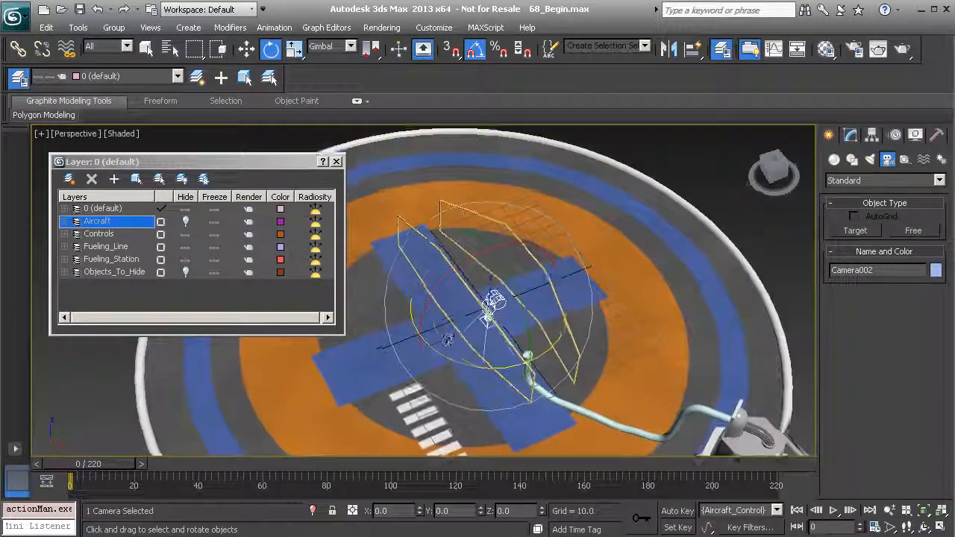
{"action": "scroll", "coordinate": [447, 330], "scroll_direction": "up", "scroll_amount": 2}
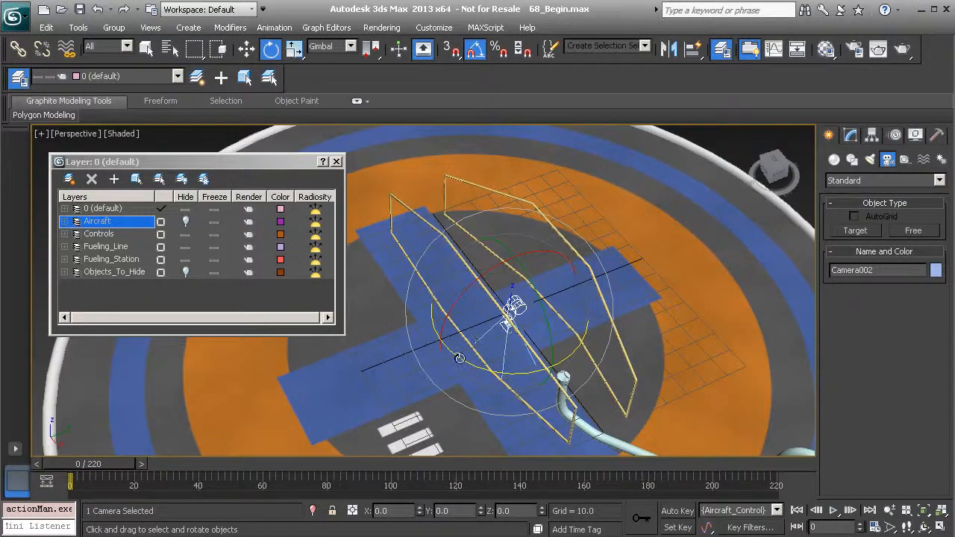
{"action": "left_click_drag", "start_coordinate": [459, 356], "coordinate": [546, 340]}
{"action": "middle_click_drag", "start_coordinate": [512, 287], "coordinate": [537, 302], "text": "alt"}
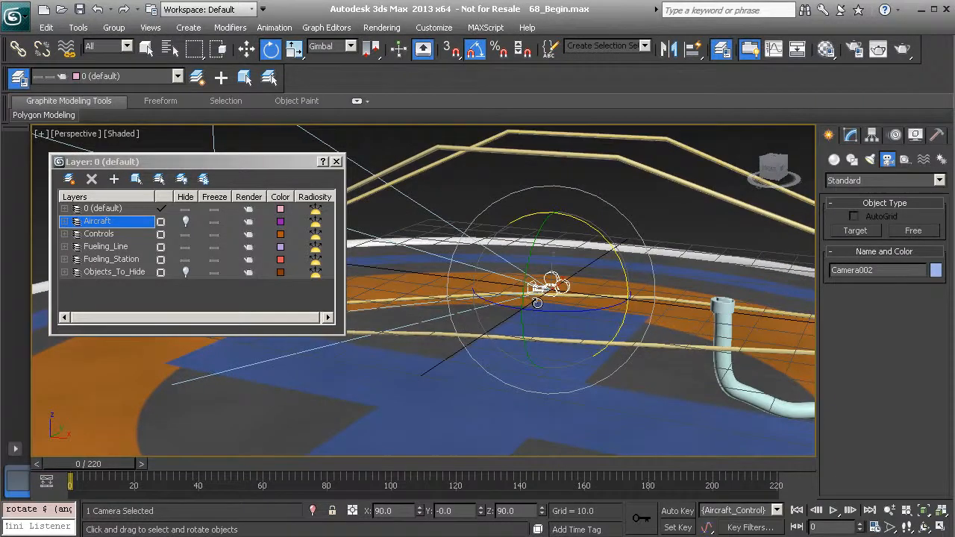
- Raise the camera along Z to a height of about 12.8 units and rename it ShotCam01
{"action": "key", "text": "w"}
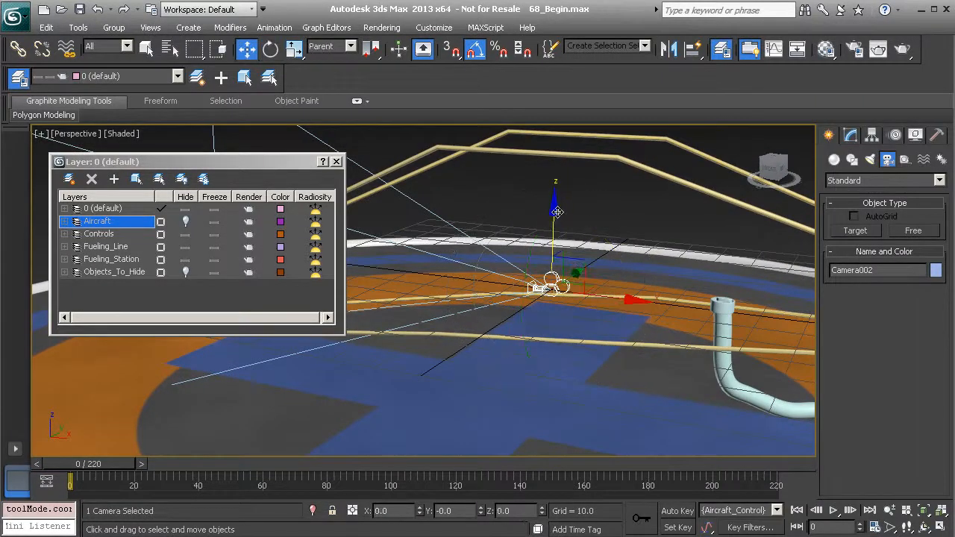
{"action": "left_click_drag", "start_coordinate": [556, 211], "coordinate": [563, 161]}
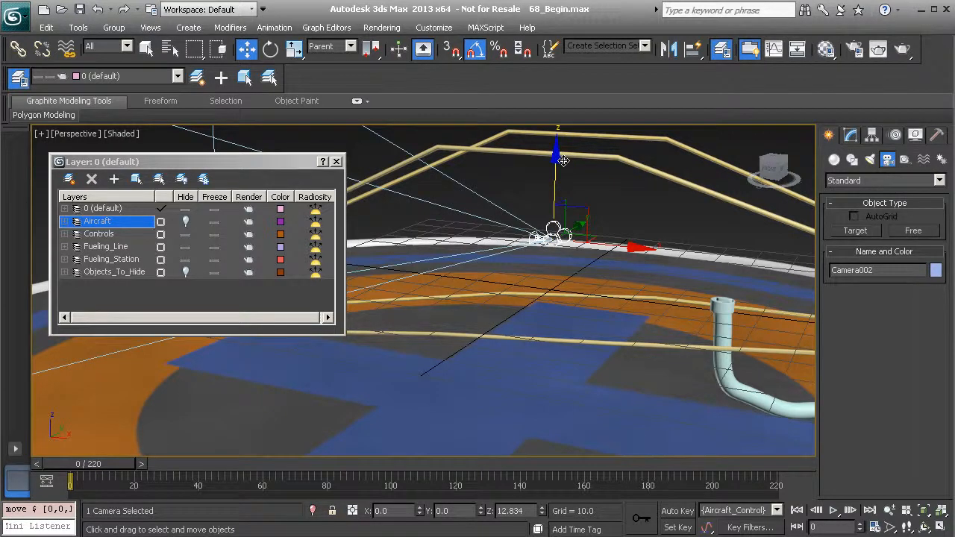
{"action": "double_click", "coordinate": [880, 272]}
{"action": "type", "text": "ShotCam01"}
- Create a Point helper at the world origin beneath the camera with grid snapping on, and turn snapping off again
{"action": "mouse_move", "coordinate": [595, 283]}
{"action": "middle_mouse_down", "text": "alt"}
{"action": "mouse_move", "coordinate": [574, 321]}
{"action": "mouse_move", "coordinate": [586, 300]}
{"action": "middle_mouse_up", "text": "alt"}
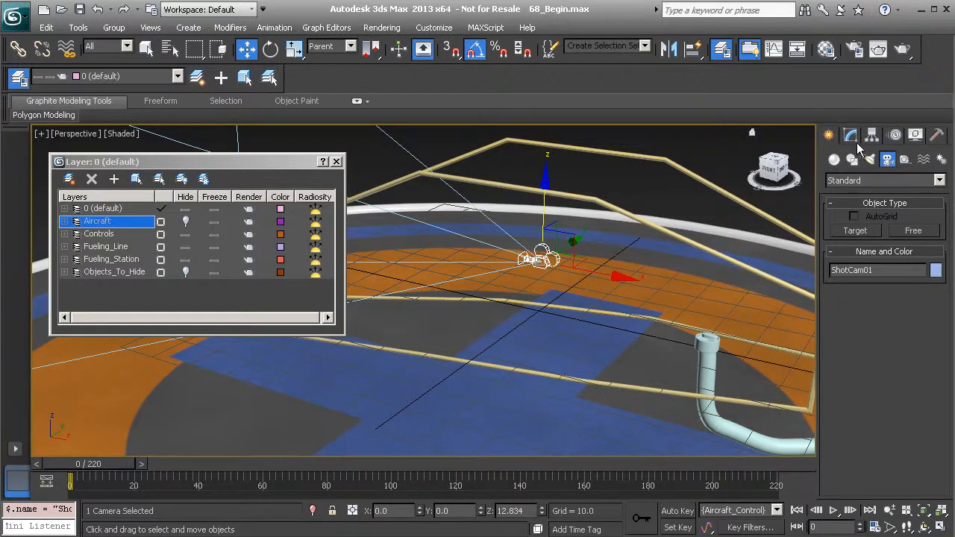
{"action": "left_click", "coordinate": [904, 160]}
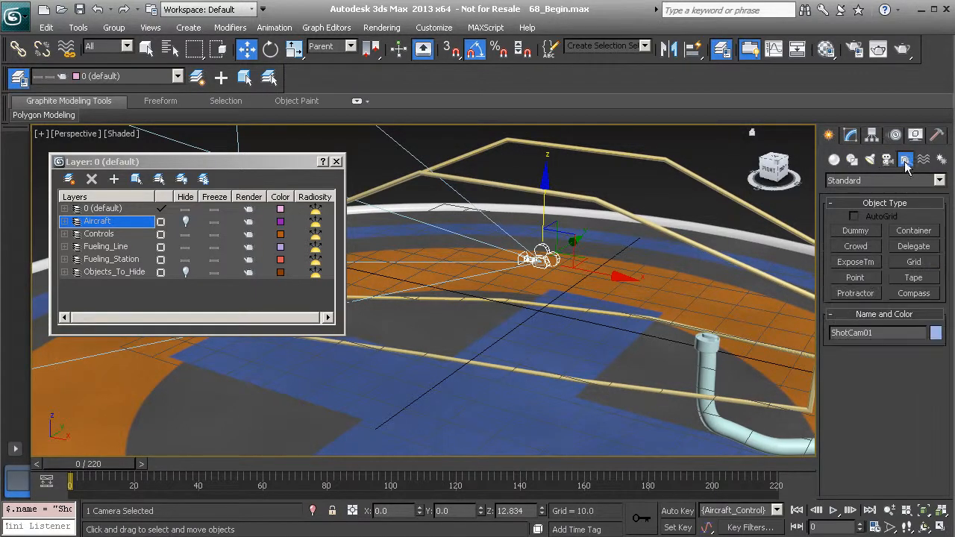
{"action": "left_click", "coordinate": [856, 278]}
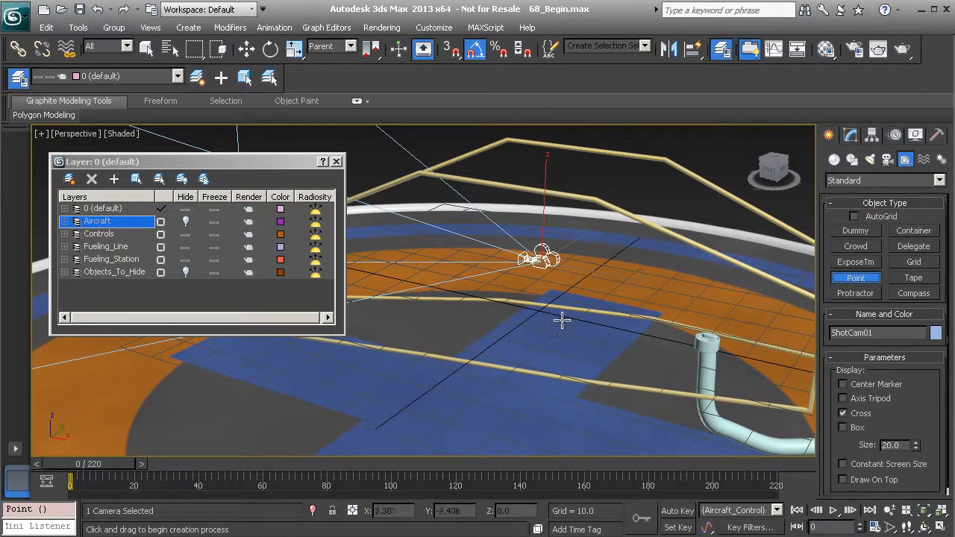
{"action": "key", "text": "s"}
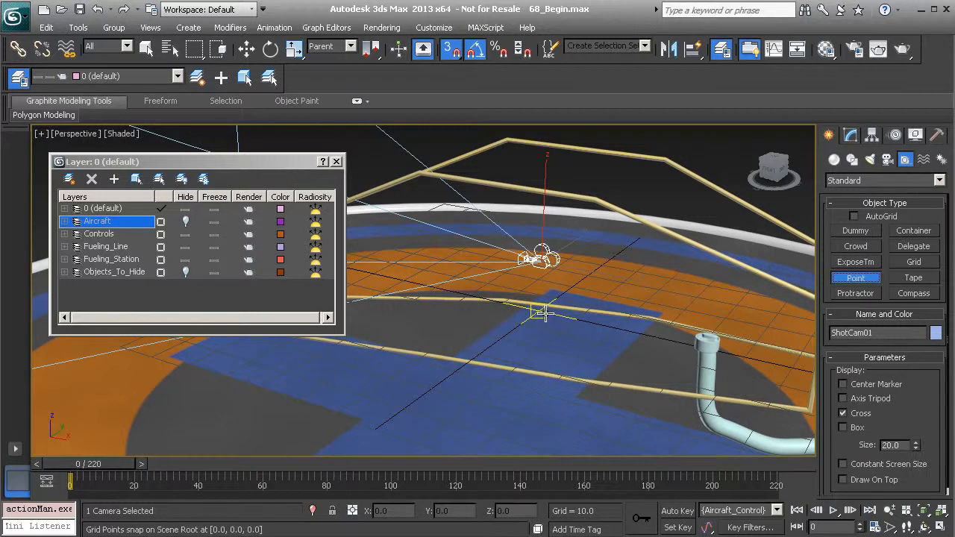
{"action": "left_click", "coordinate": [606, 292]}
{"action": "key", "text": "w"}
{"action": "middle_click_drag", "start_coordinate": [538, 309], "coordinate": [567, 309], "text": "alt"}
{"action": "key", "text": "s"}
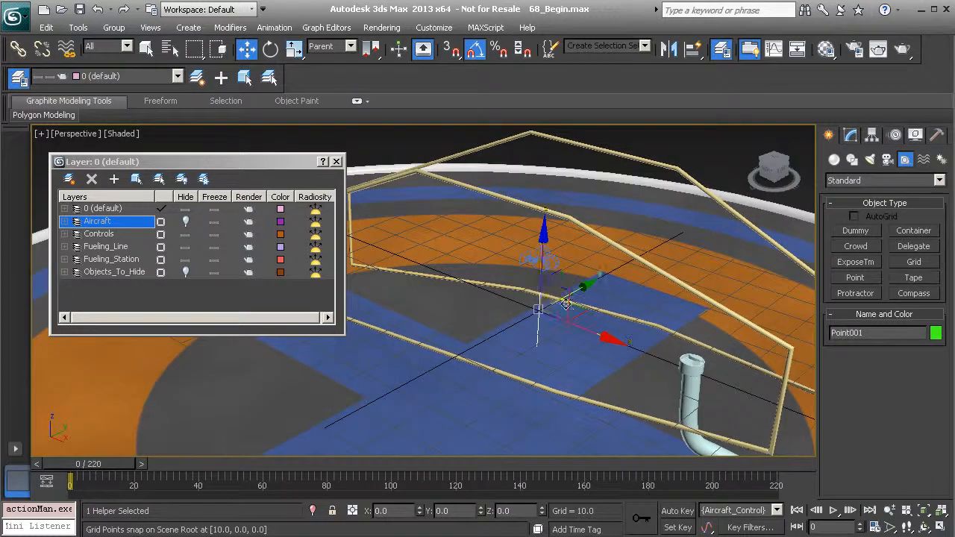
- Link ShotCam01 to the Point helper as its parent and select the helper
{"action": "left_click", "coordinate": [540, 258]}
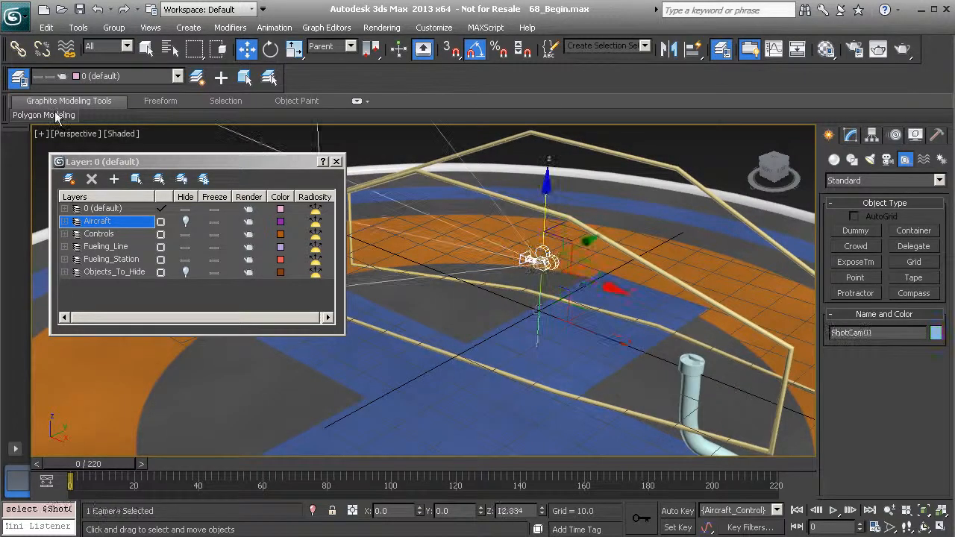
{"action": "left_click", "coordinate": [18, 53]}
{"action": "left_click_drag", "start_coordinate": [543, 257], "coordinate": [539, 326]}
{"action": "left_click", "coordinate": [539, 325]}
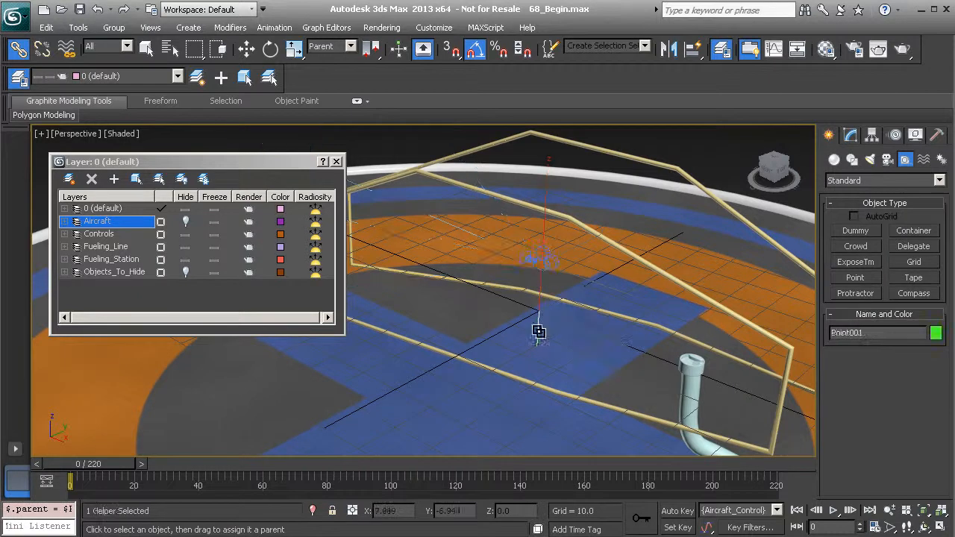
- Test the camera link by moving the Point helper, and undo the move
{"action": "key", "text": "w"}
{"action": "left_click_drag", "start_coordinate": [540, 314], "coordinate": [533, 294]}
{"action": "key", "text": "ctrl+z"}
- Rename the Point helper as Ctrl_ShotCam01
{"action": "mouse_move", "coordinate": [520, 291]}
{"action": "middle_mouse_down", "text": "alt"}
{"action": "mouse_move", "coordinate": [554, 330]}
{"action": "mouse_move", "coordinate": [528, 290]}
{"action": "middle_mouse_up", "text": "alt"}
{"action": "left_click", "coordinate": [878, 333]}
{"action": "type", "text": "Cl"}
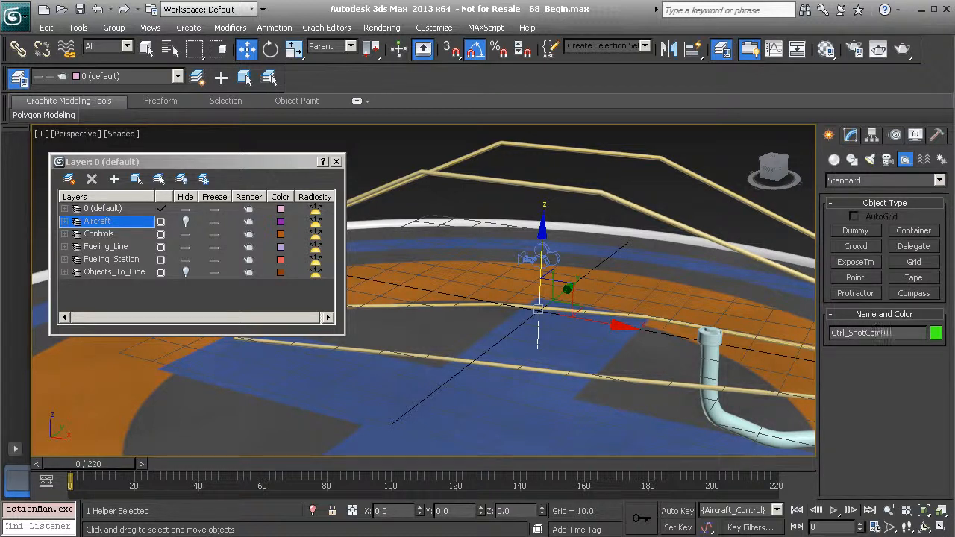
- Select both ShotCam01 and its control helper and apply Freeze Transform to them
{"action": "middle_click_drag", "start_coordinate": [637, 319], "coordinate": [538, 251], "text": "alt"}
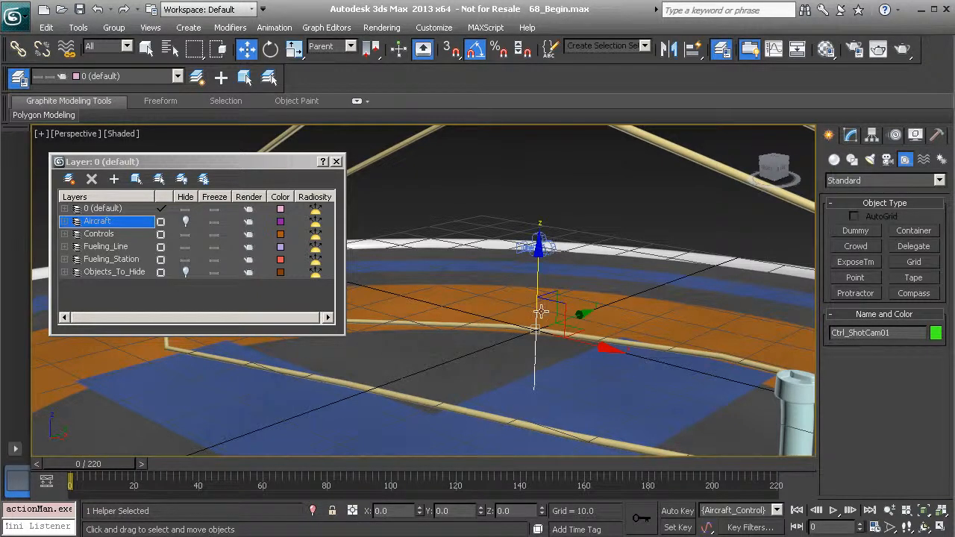
{"action": "left_click", "coordinate": [551, 244]}
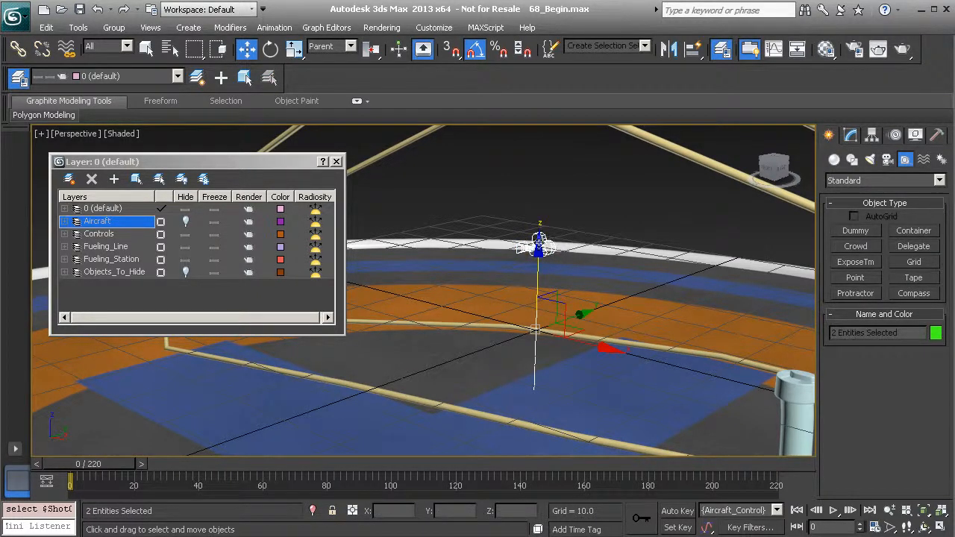
{"action": "right_click", "coordinate": [571, 183]}
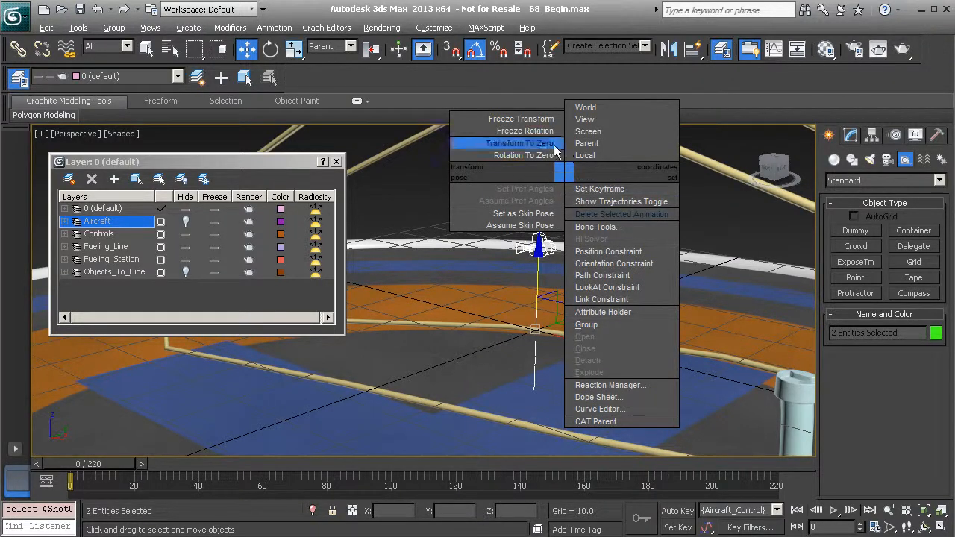
{"action": "left_click", "coordinate": [519, 119]}
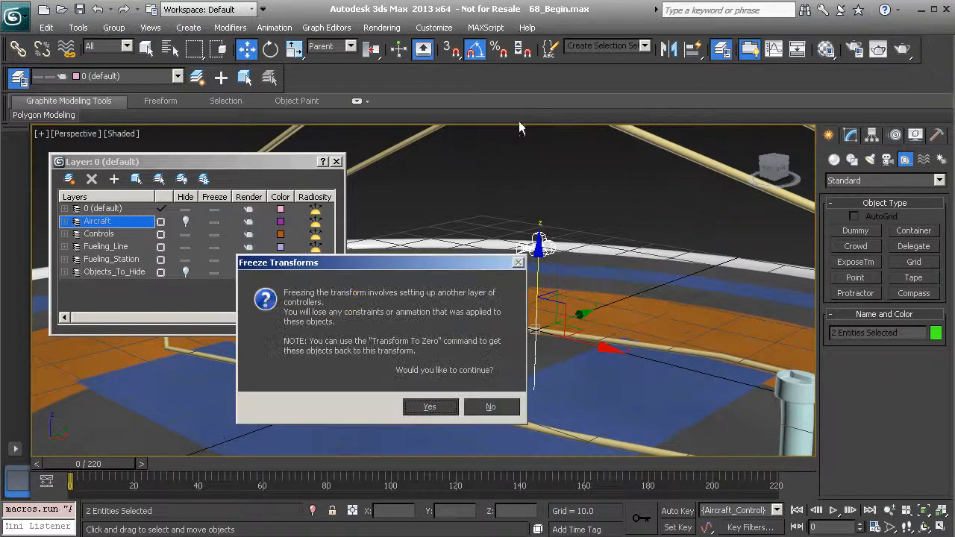
{"action": "left_click", "coordinate": [435, 411]}
{"action": "scroll", "coordinate": [585, 252], "scroll_direction": "down", "scroll_amount": 5}
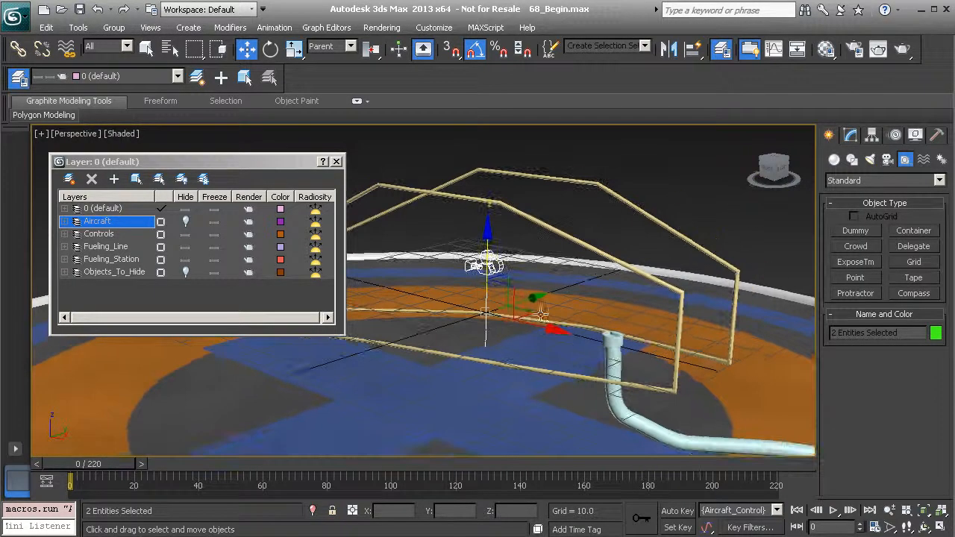
- Test-move Ctrl_ShotCam01 away from the origin and send it back with Transform To Zero
{"action": "left_click", "coordinate": [546, 249]}
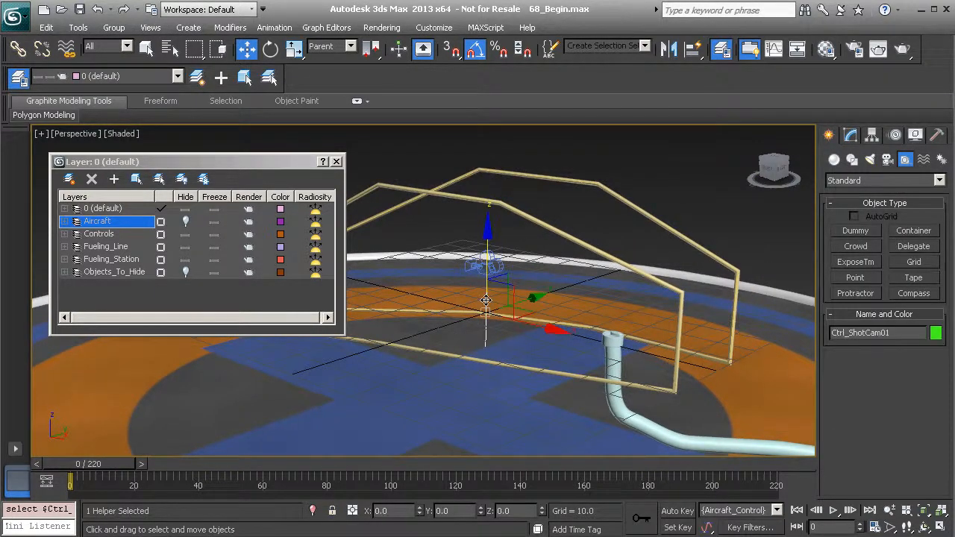
{"action": "left_click_drag", "start_coordinate": [485, 312], "coordinate": [610, 197]}
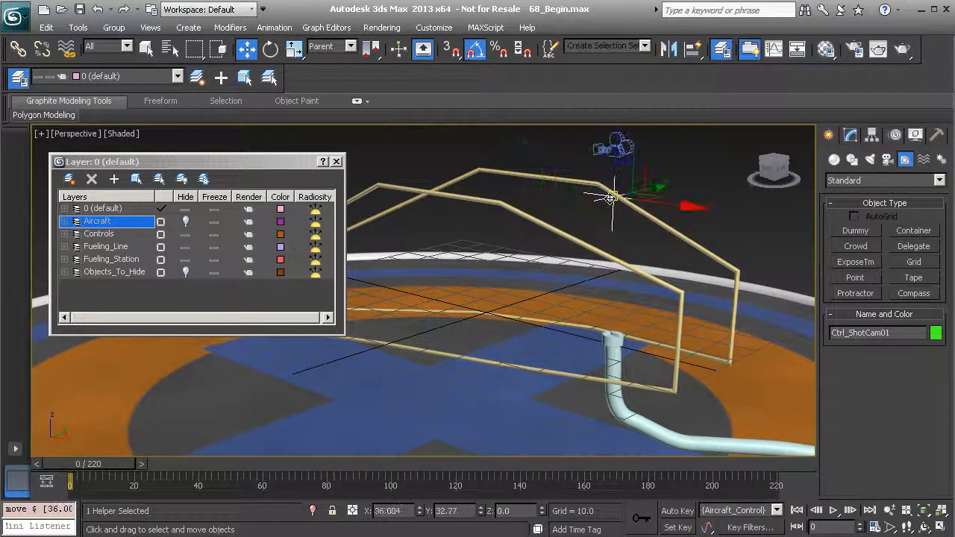
{"action": "left_click", "coordinate": [483, 306]}
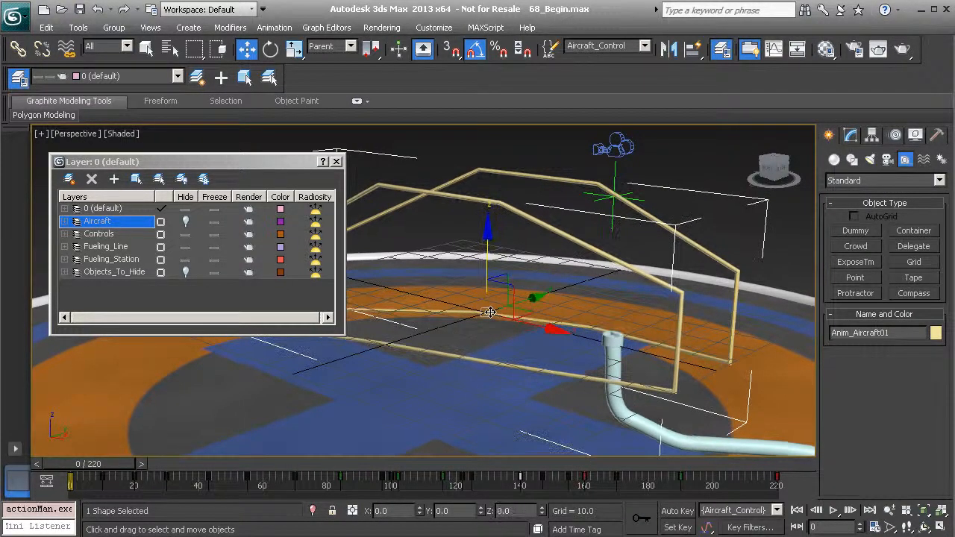
{"action": "left_click", "coordinate": [611, 197]}
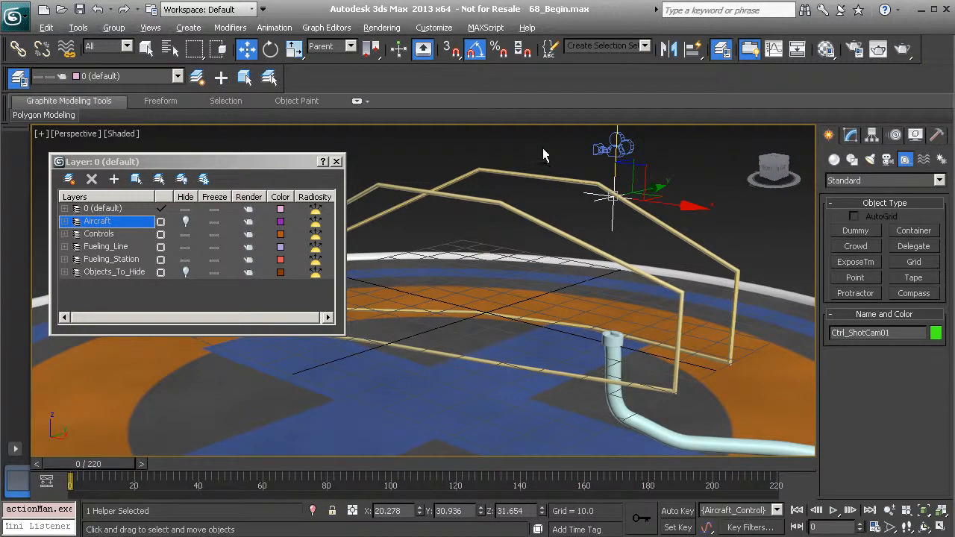
{"action": "right_click", "coordinate": [543, 147]}
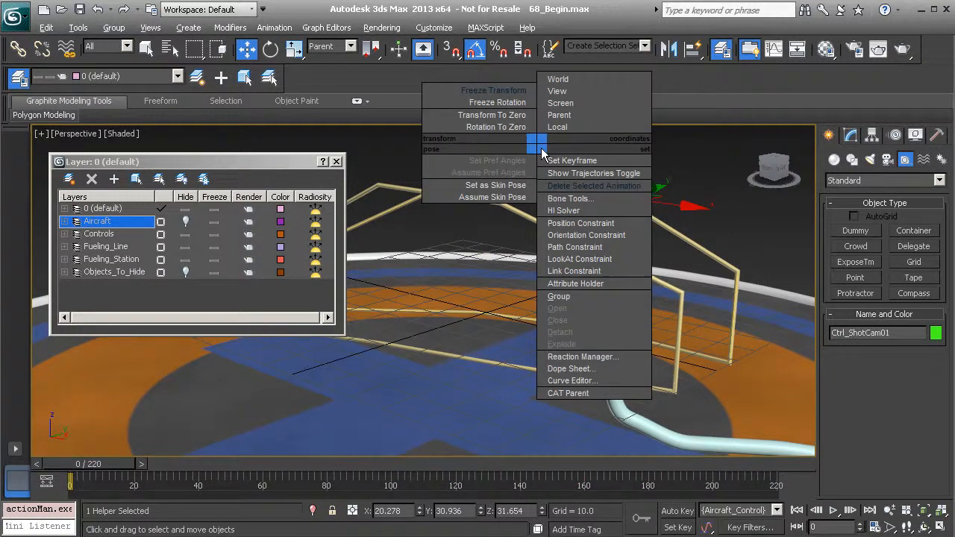
{"action": "left_click", "coordinate": [491, 115]}
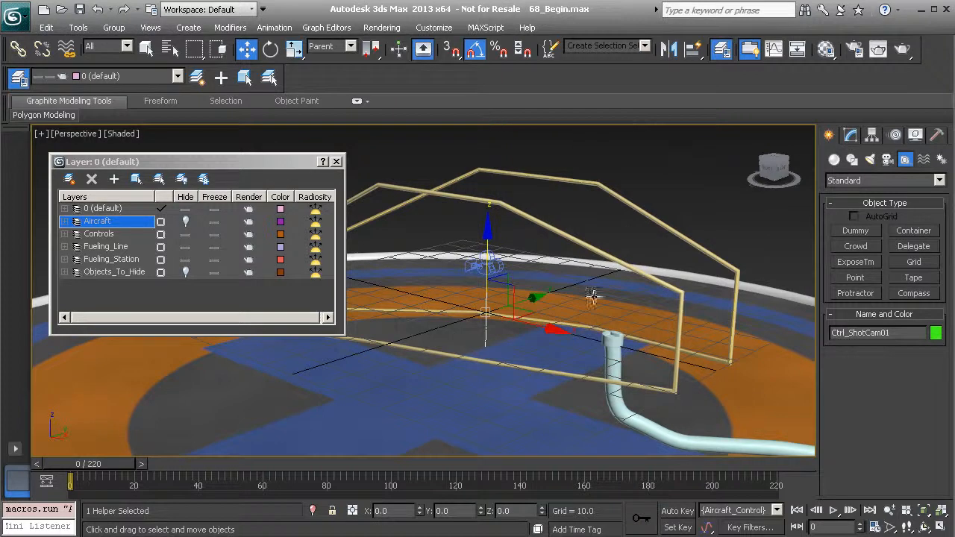
- Move Ctrl_ShotCam01 to about X -57, Y -63 on the ground plane and rotate it to -125 degrees around Z
{"action": "left_click", "coordinate": [569, 210]}
{"action": "middle_click_drag", "start_coordinate": [568, 208], "coordinate": [604, 301], "text": "alt"}
{"action": "left_click", "coordinate": [496, 309]}
{"action": "key", "text": "e"}
{"action": "key", "text": "w"}
{"action": "left_click_drag", "start_coordinate": [604, 301], "coordinate": [422, 371]}
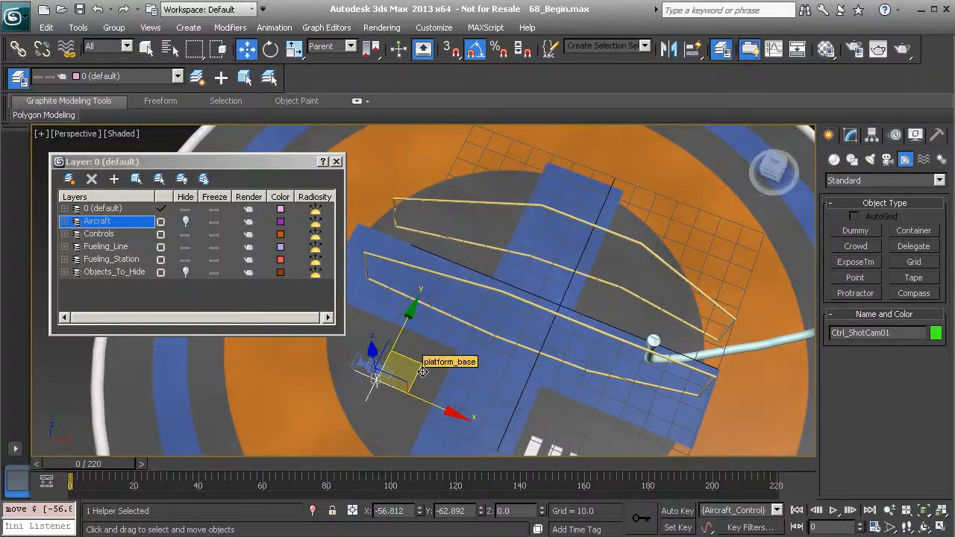
{"action": "key", "text": "e"}
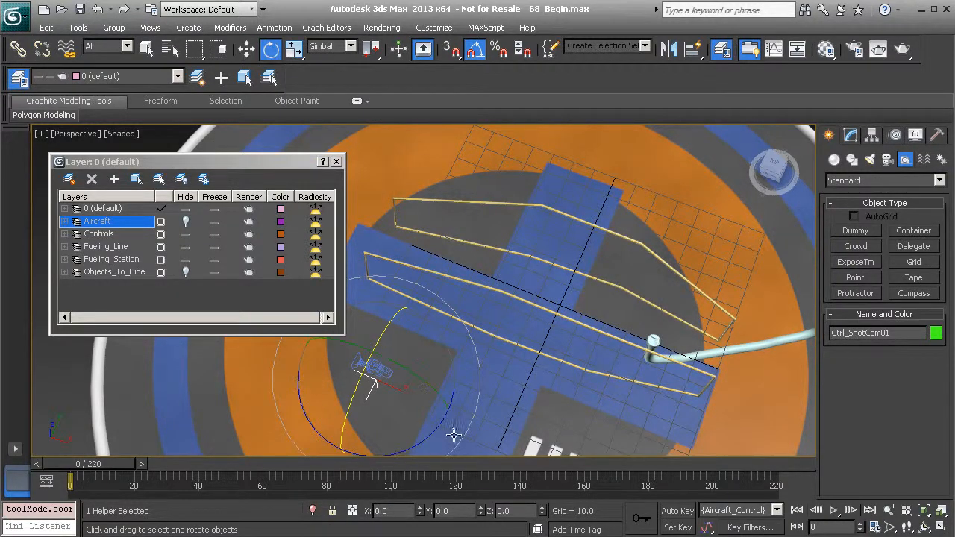
{"action": "left_click_drag", "start_coordinate": [445, 433], "coordinate": [377, 436]}
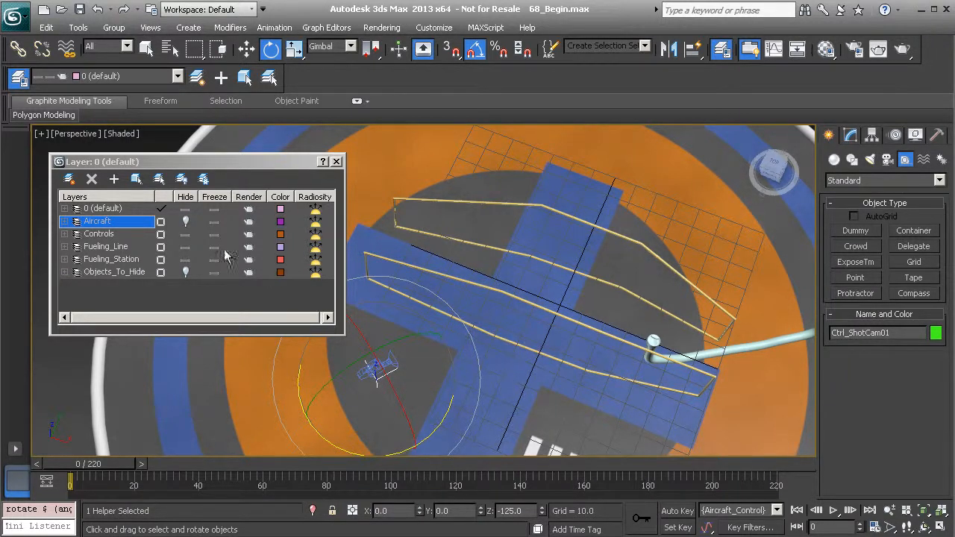
- Unhide the Aircraft layer and close the layer manager
{"action": "left_click", "coordinate": [185, 223]}
{"action": "middle_click_drag", "start_coordinate": [537, 375], "coordinate": [451, 372], "text": "alt"}
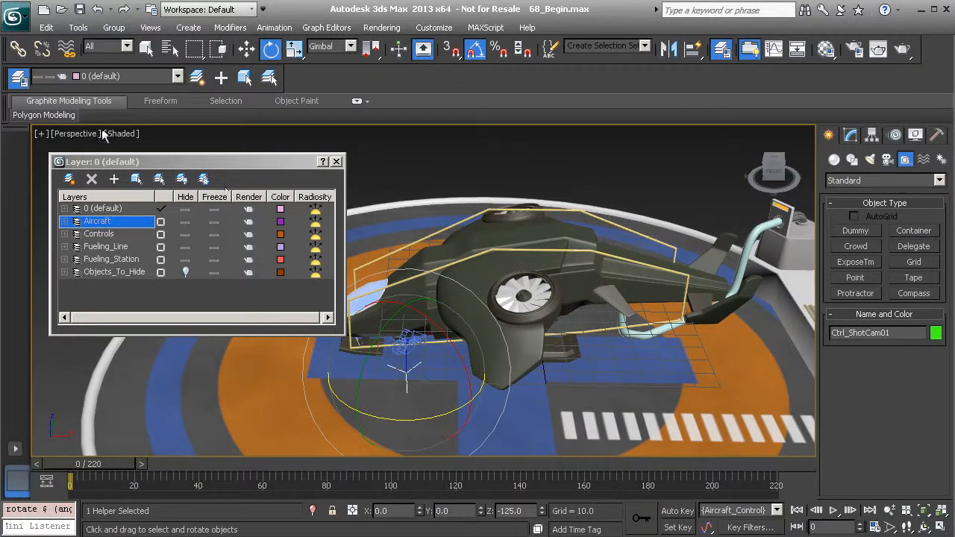
{"action": "left_click", "coordinate": [337, 162]}
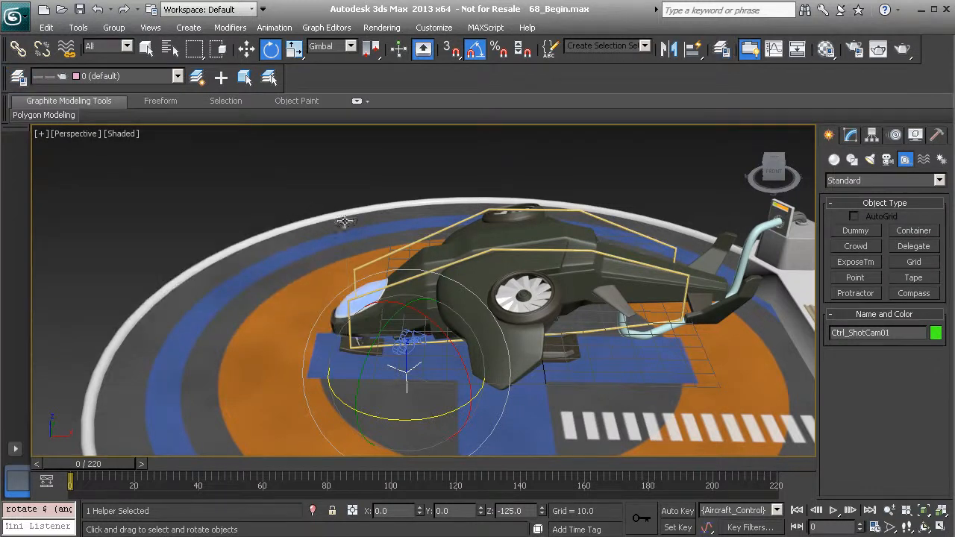
{"action": "middle_click_drag", "start_coordinate": [311, 218], "coordinate": [271, 201], "text": "alt"}
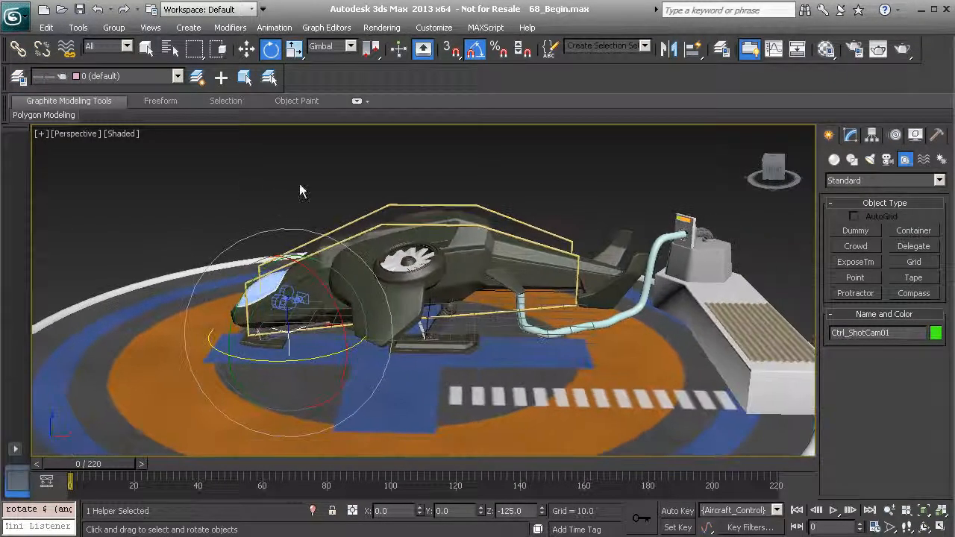
- Configure the viewport layout as two side-by-side vertical views
{"action": "left_click", "coordinate": [40, 135]}
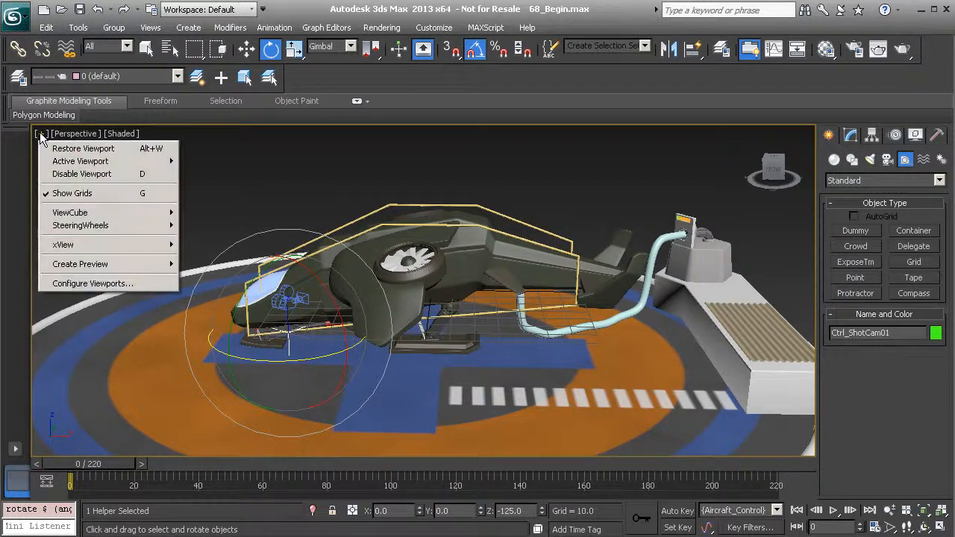
{"action": "left_click", "coordinate": [80, 284]}
{"action": "left_click", "coordinate": [556, 112]}
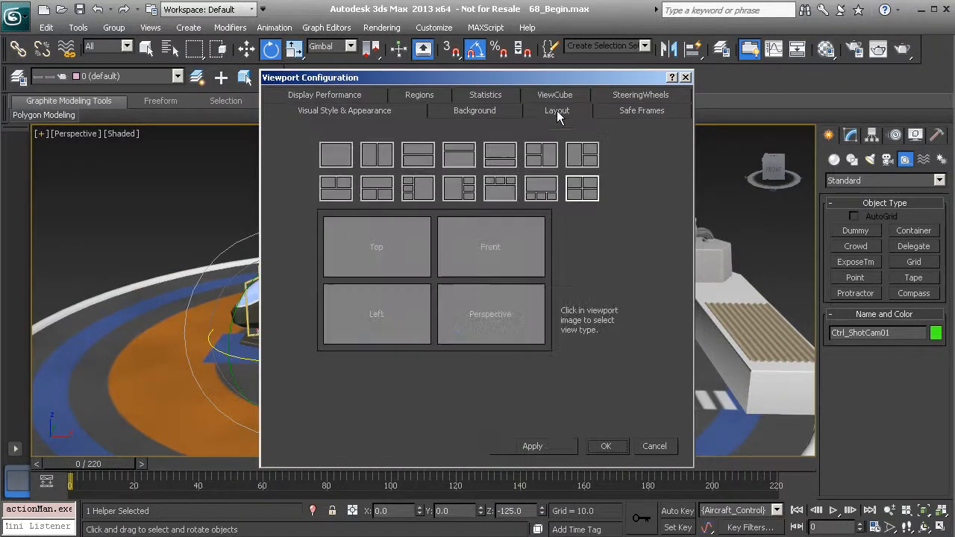
{"action": "left_click", "coordinate": [376, 157]}
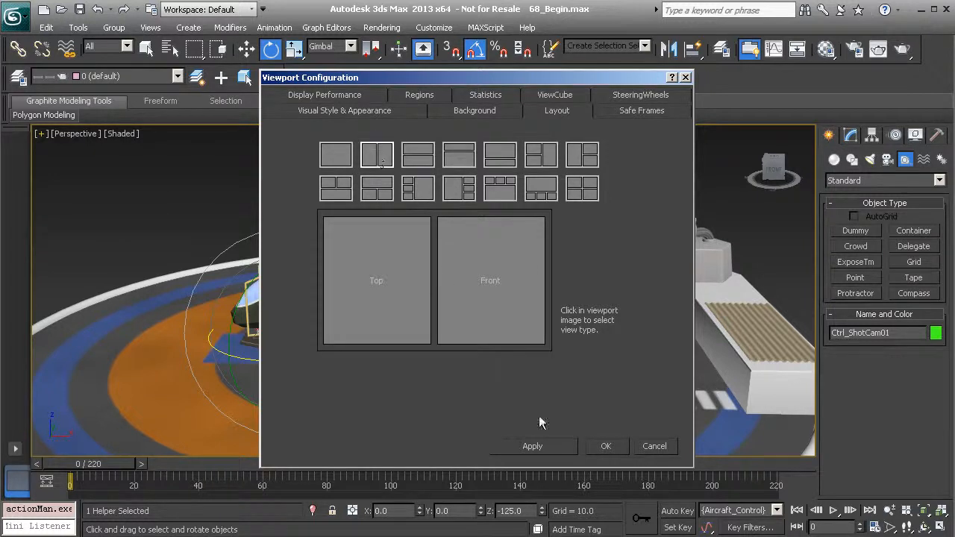
{"action": "left_click", "coordinate": [605, 446]}
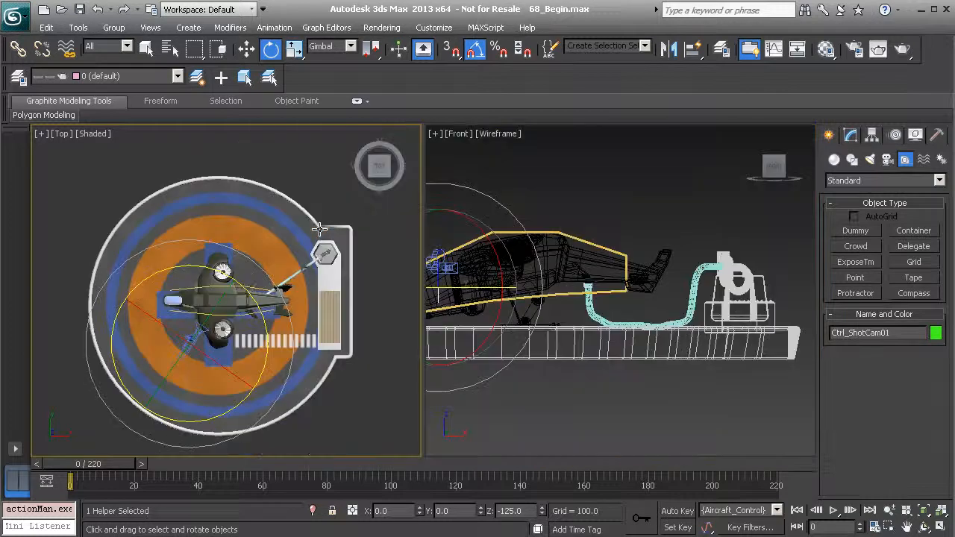
- Clear the selection and switch the Front viewport to the ShotCam01 camera view
{"action": "right_click", "coordinate": [459, 134]}
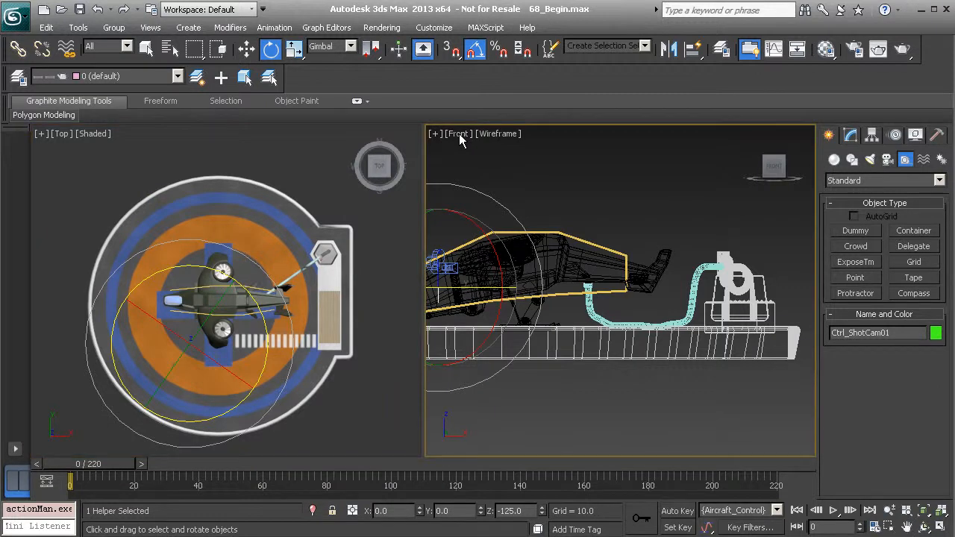
{"action": "key", "text": "ctrl+d"}
{"action": "left_click", "coordinate": [460, 136]}
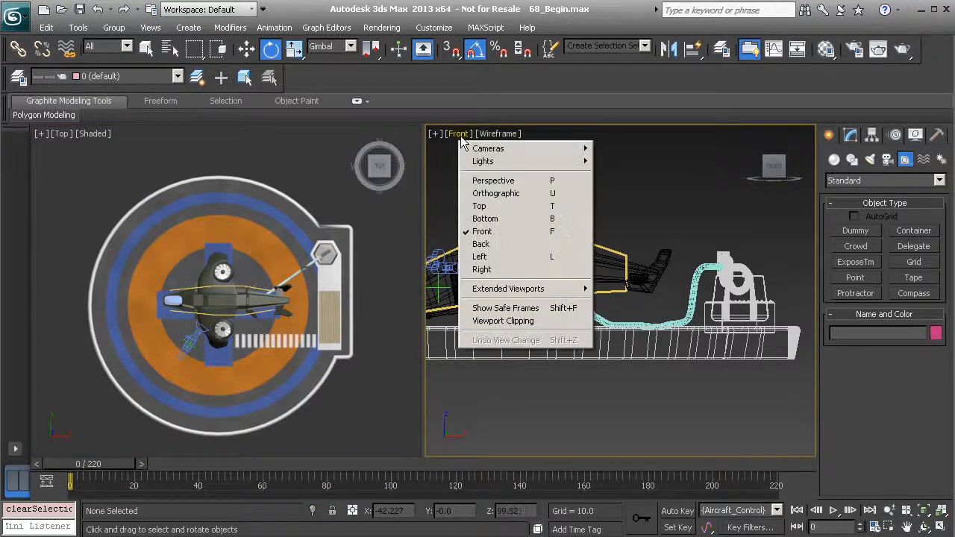
{"action": "mouse_move", "coordinate": [507, 151]}
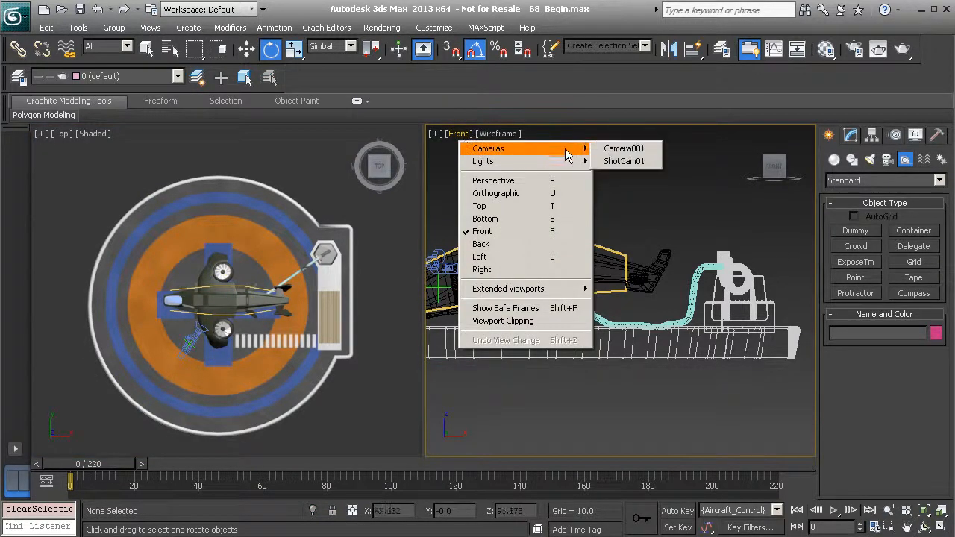
{"action": "left_click", "coordinate": [630, 161]}
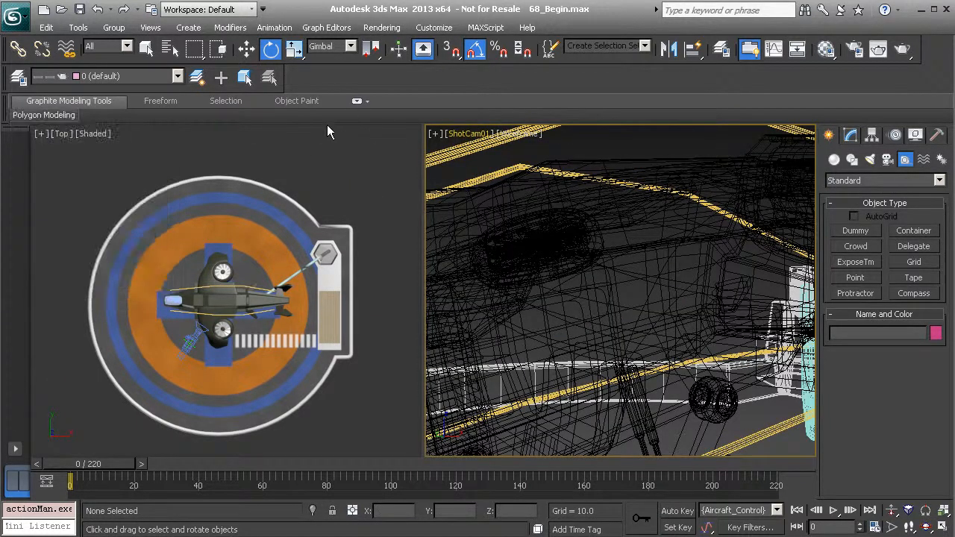
- Switch the wireframe viewport from ShotCam01 to Perspective and zoom it out to show the camera and its control
{"action": "left_click", "coordinate": [468, 135]}
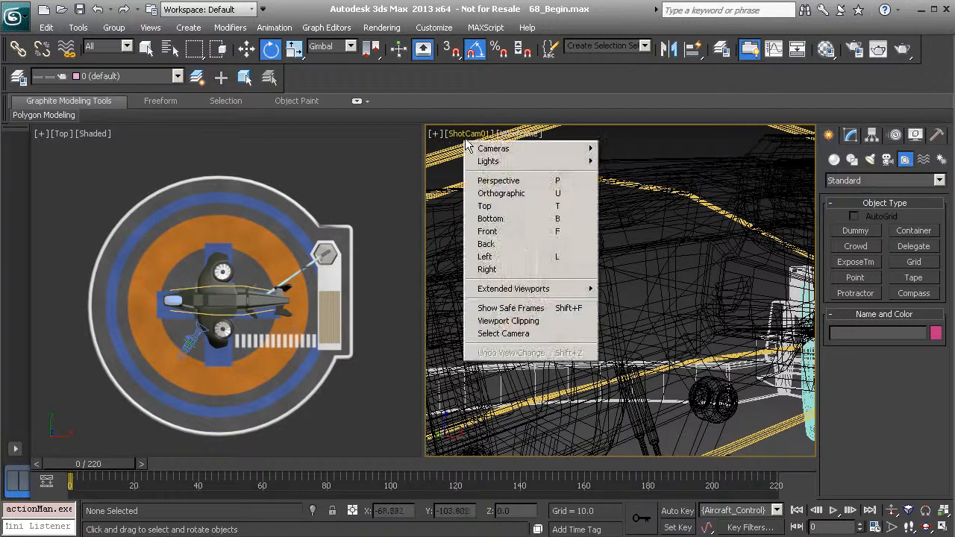
{"action": "left_click", "coordinate": [496, 182]}
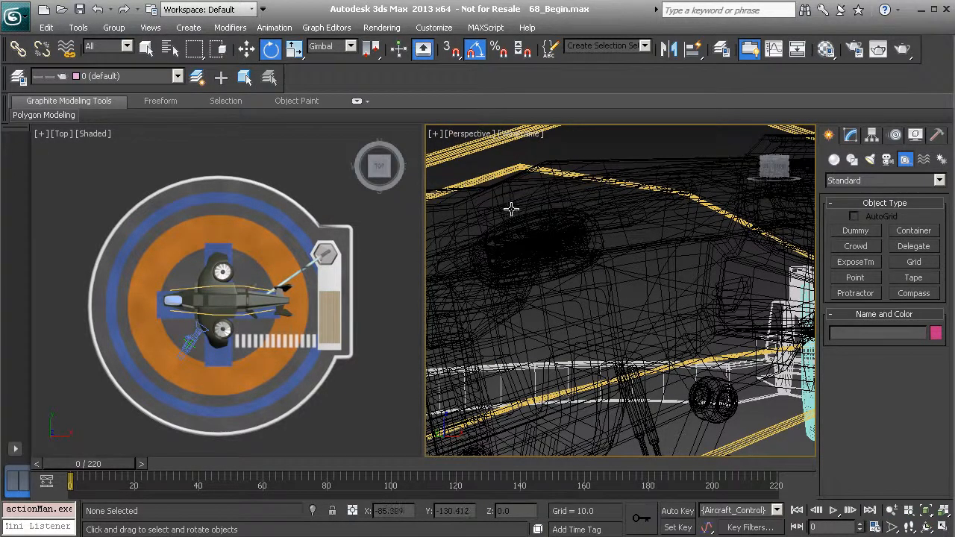
{"action": "scroll", "coordinate": [525, 212], "scroll_direction": "down", "scroll_amount": 6}
{"action": "scroll", "coordinate": [529, 215], "scroll_direction": "up", "scroll_amount": 3}
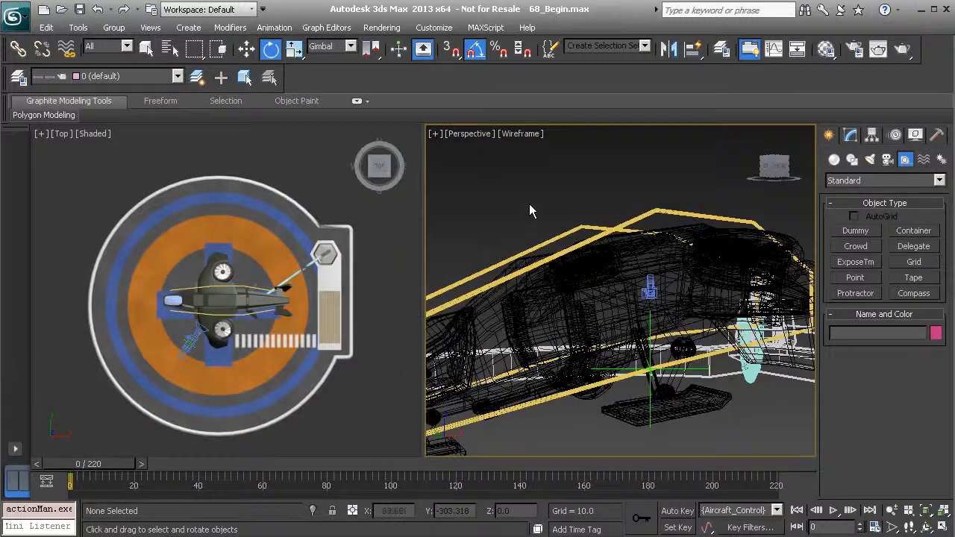
- Switch the shaded Top viewport to the ShotCam01 camera view
{"action": "left_click", "coordinate": [63, 136]}
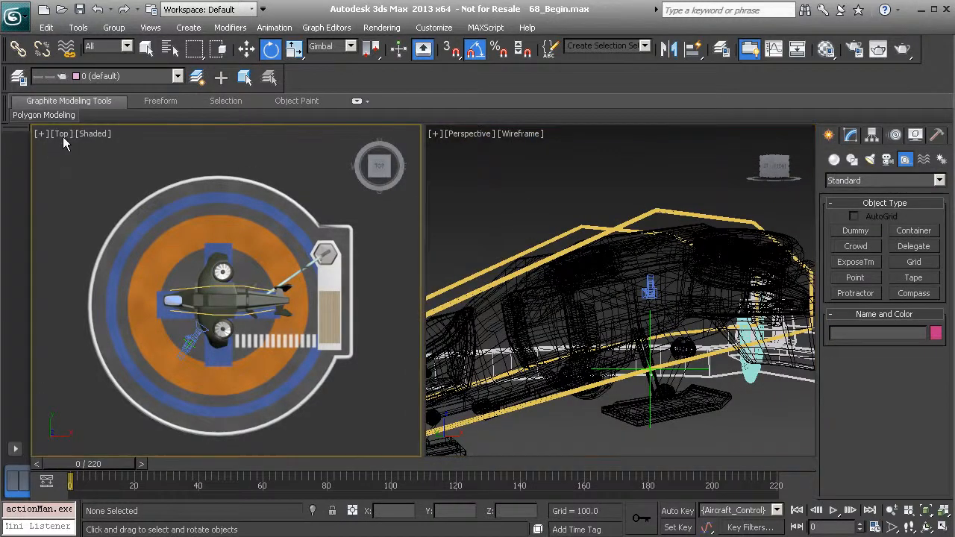
{"action": "mouse_move", "coordinate": [110, 149]}
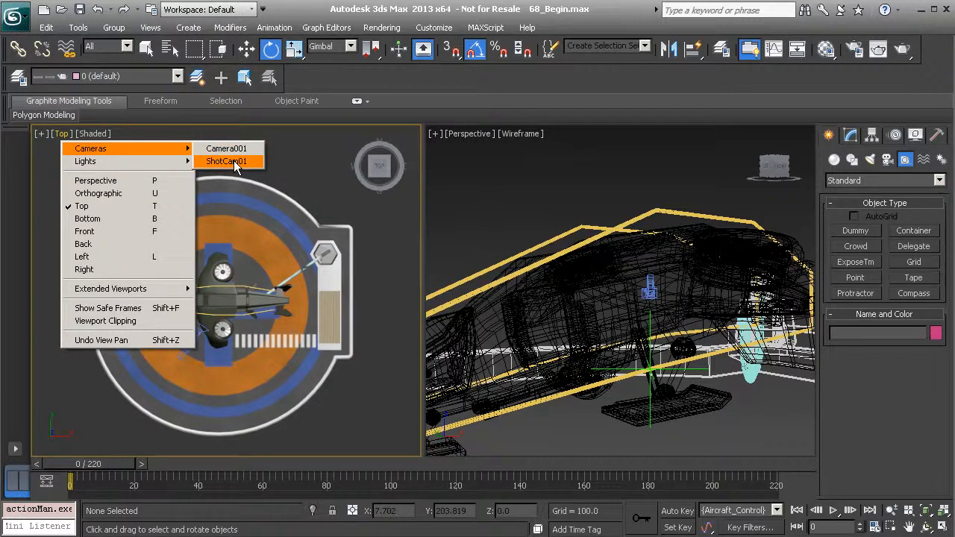
{"action": "left_click", "coordinate": [234, 161]}
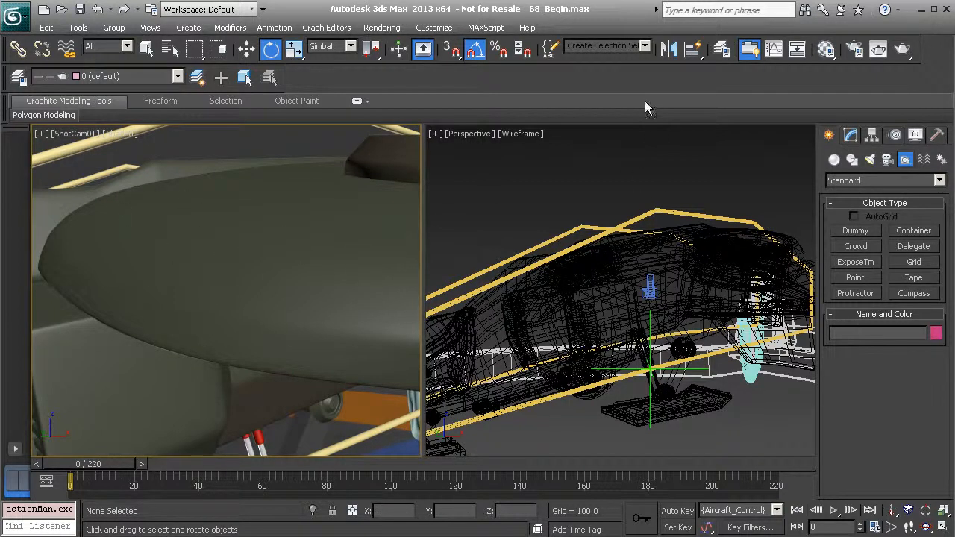
- Move Ctrl_ShotCam01 back diagonally from the nose to just outside the platform edge, so ShotCam01 frames the whole aircraft
{"action": "scroll", "coordinate": [564, 234], "scroll_direction": "down", "scroll_amount": 5}
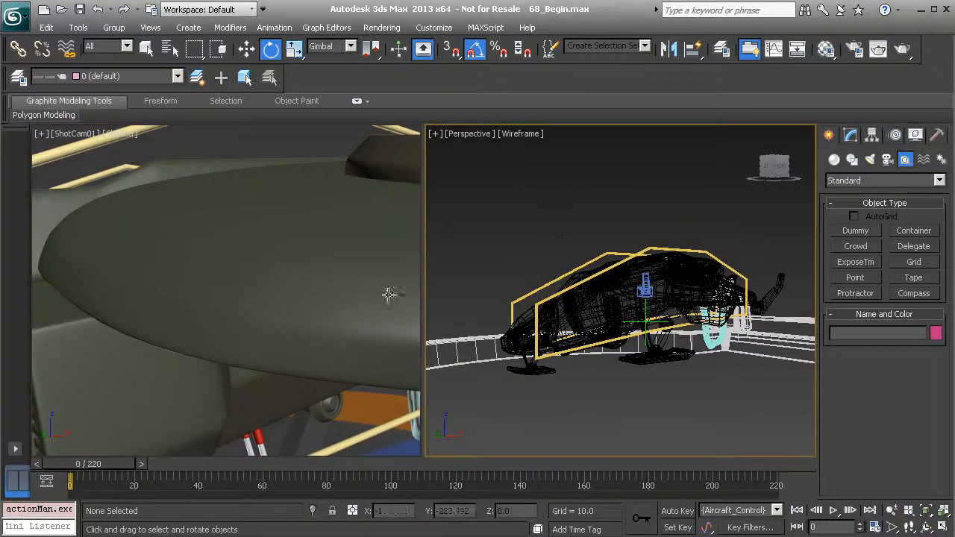
{"action": "middle_click_drag", "start_coordinate": [605, 243], "coordinate": [618, 304], "text": "alt"}
{"action": "left_click", "coordinate": [586, 280]}
{"action": "key", "text": "w"}
{"action": "left_click_drag", "start_coordinate": [613, 302], "coordinate": [499, 395]}
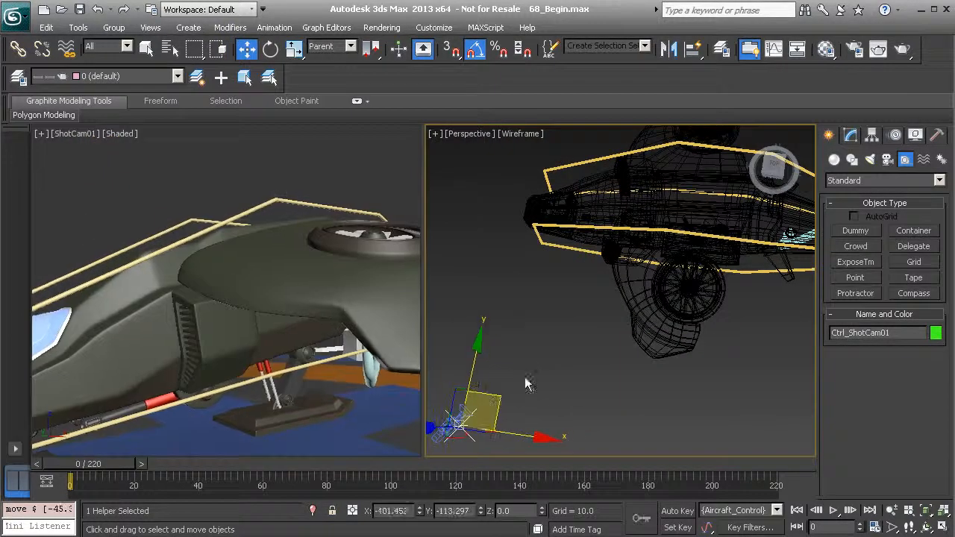
{"action": "scroll", "coordinate": [559, 307], "scroll_direction": "down", "scroll_amount": 5}
{"action": "left_click_drag", "start_coordinate": [613, 302], "coordinate": [552, 356]}
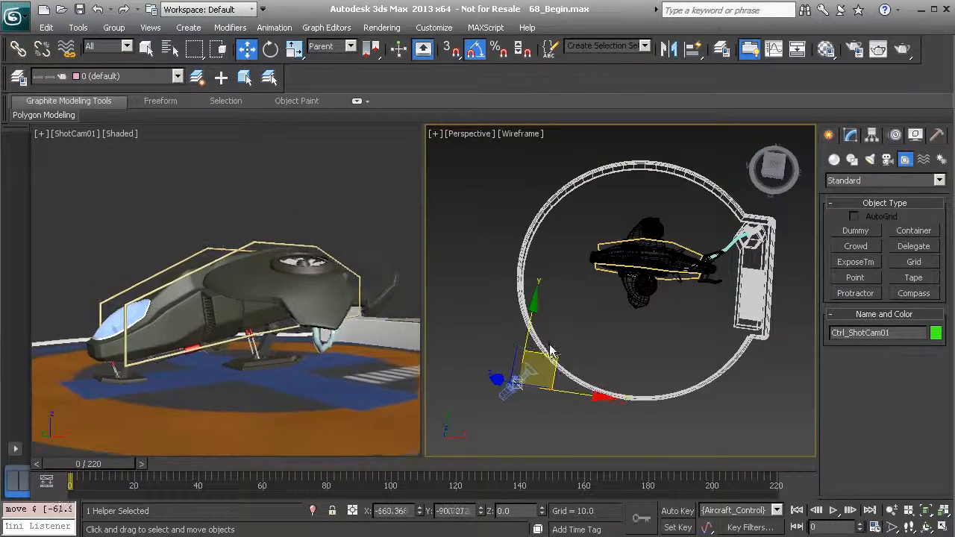
- Deselect the control, maximize the ShotCam01 viewport, and toggle safe frames to compare the framing, leaving them on
{"action": "left_click", "coordinate": [196, 174]}
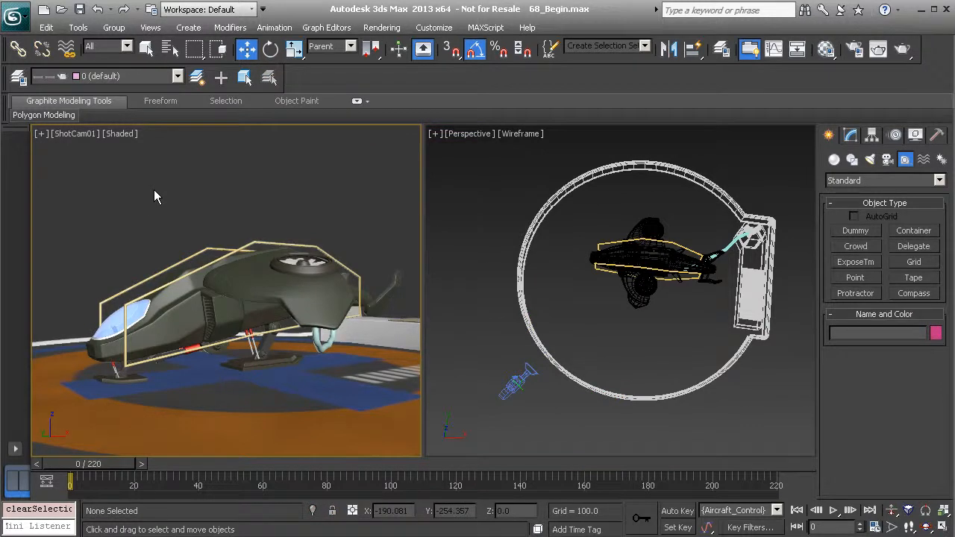
{"action": "key", "text": "alt+w"}
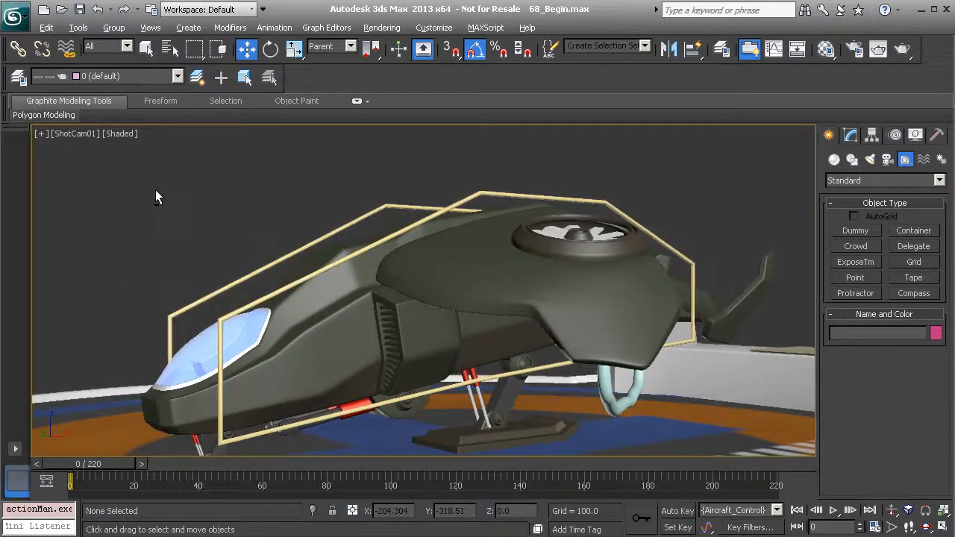
{"action": "key", "text": "shift+f"}
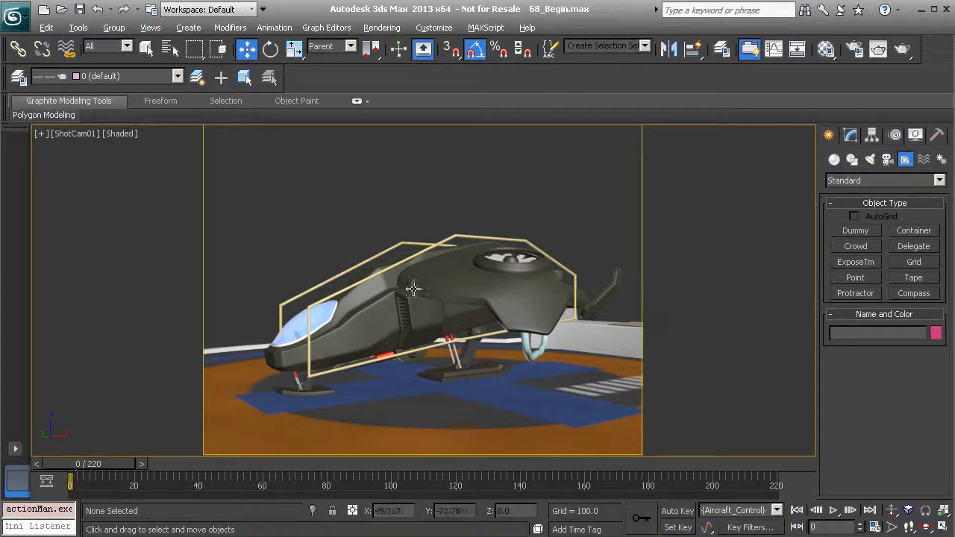
{"action": "key", "text": "shift+f"}
{"action": "key", "text": "shift+f"}
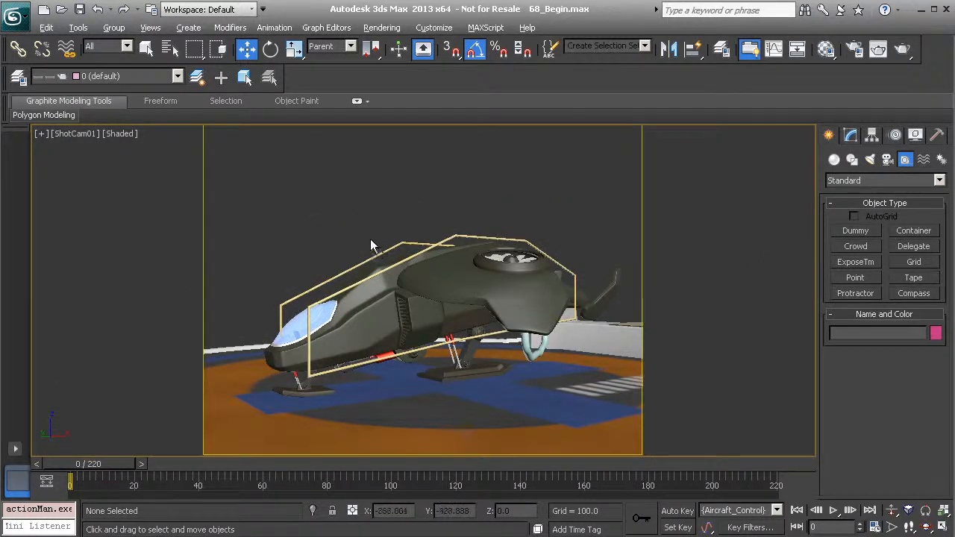
{"action": "key", "text": "shift+f"}
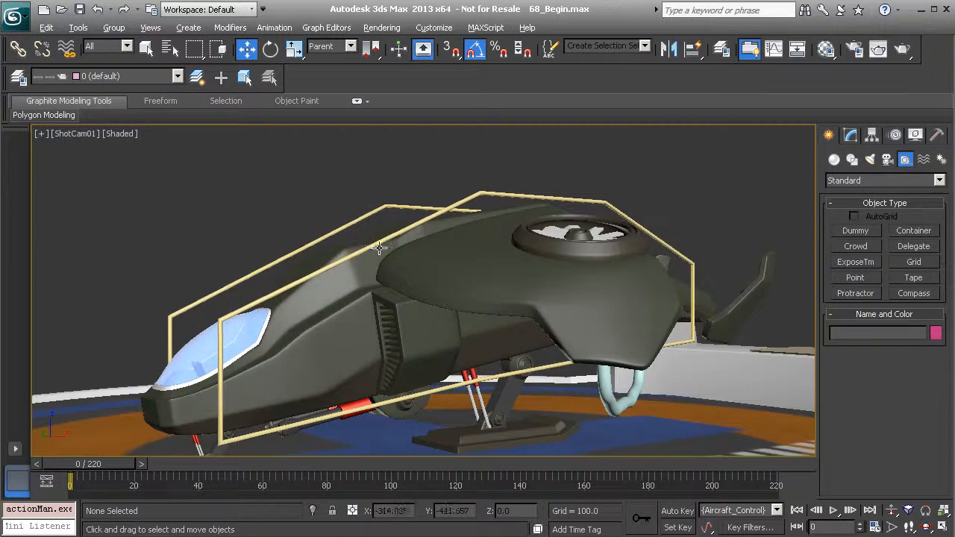
{"action": "key", "text": "shift+f"}
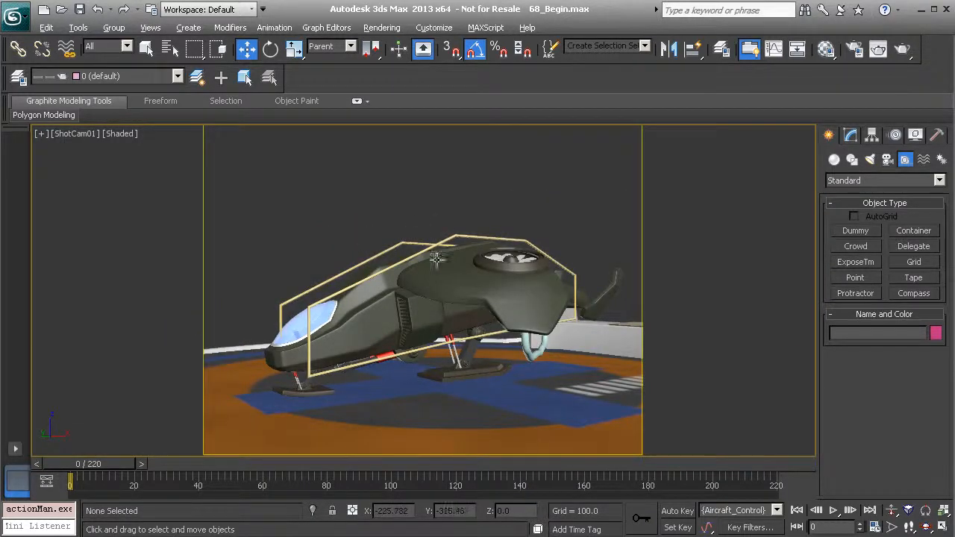
- Restore the two-viewport layout and show the Perspective viewport shaded from an angled view of the platform and camera
{"action": "key", "text": "alt+w"}
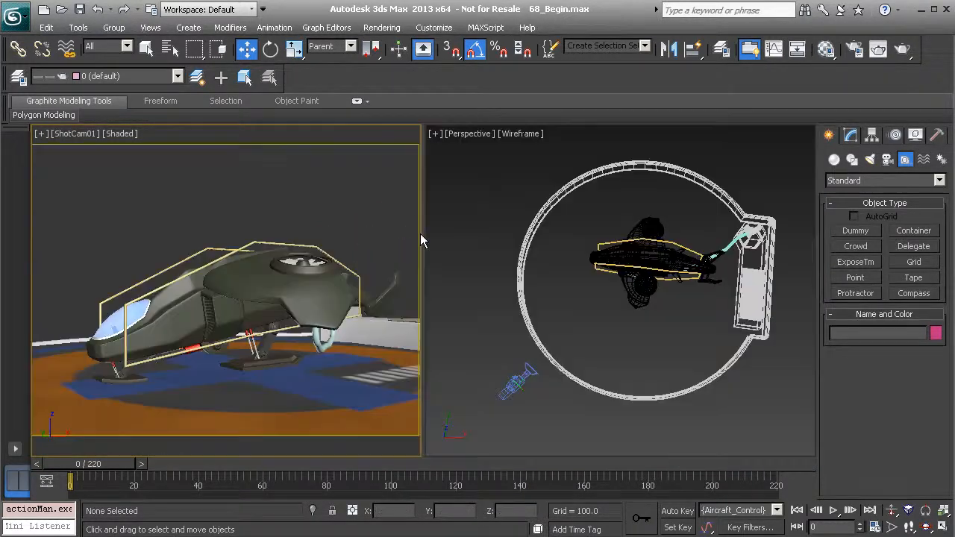
{"action": "middle_click_drag", "start_coordinate": [605, 330], "coordinate": [608, 284], "text": "alt"}
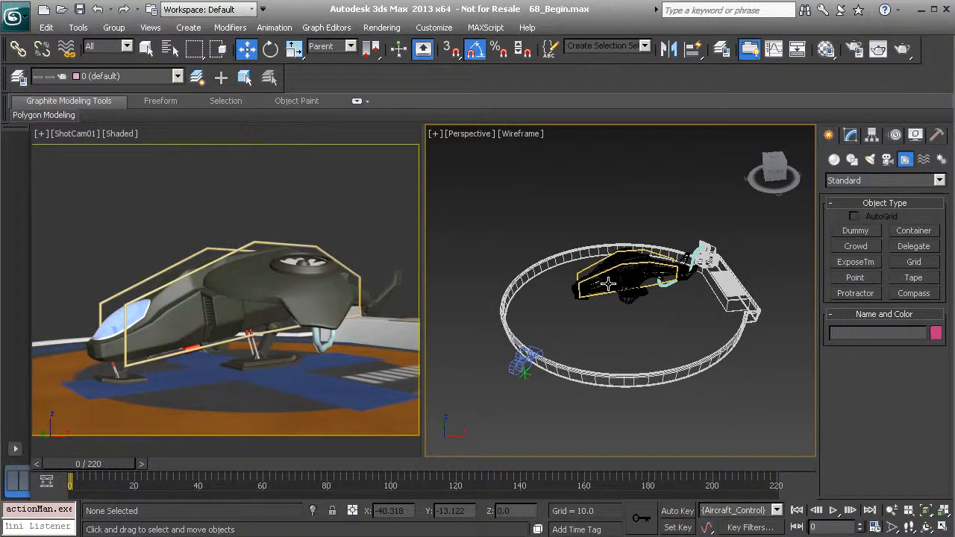
{"action": "key", "text": "F3"}
{"action": "middle_click_drag", "start_coordinate": [529, 259], "coordinate": [552, 295], "text": "alt"}
{"action": "scroll", "coordinate": [556, 332], "scroll_direction": "up", "scroll_amount": 3}
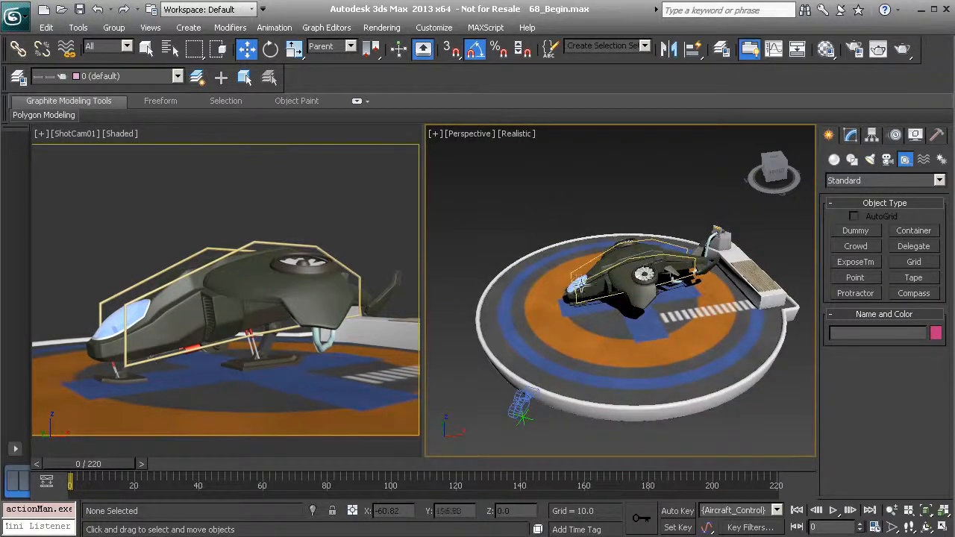
- Select Ctrl_ShotCam01 and lower it about 4.7 units on Z to bring more of the platform into the shot
{"action": "mouse_move", "coordinate": [609, 298]}
{"action": "middle_mouse_down", "text": "alt"}
{"action": "mouse_move", "coordinate": [622, 294]}
{"action": "mouse_move", "coordinate": [611, 287]}
{"action": "middle_mouse_up", "text": "alt"}
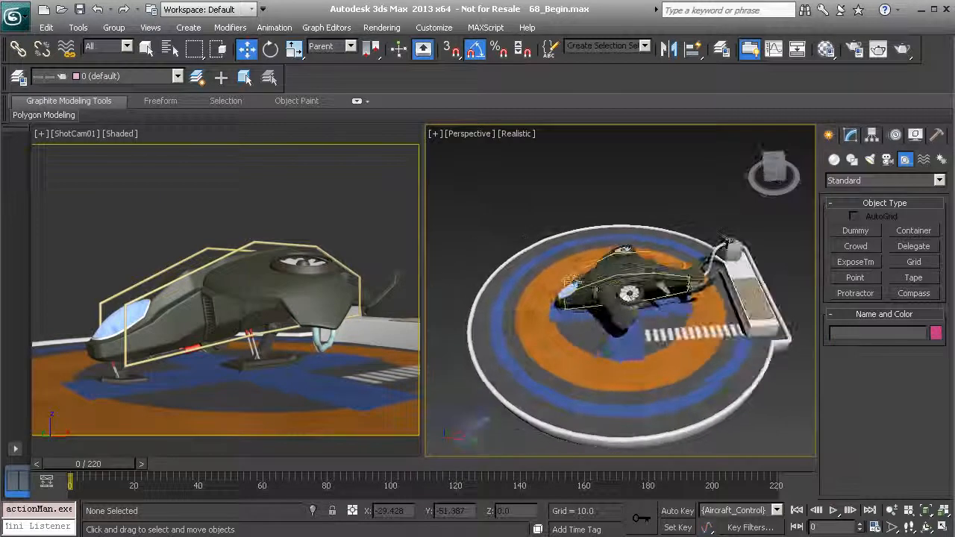
{"action": "middle_click_drag", "start_coordinate": [554, 337], "coordinate": [537, 325], "text": "alt"}
{"action": "left_click", "coordinate": [552, 371]}
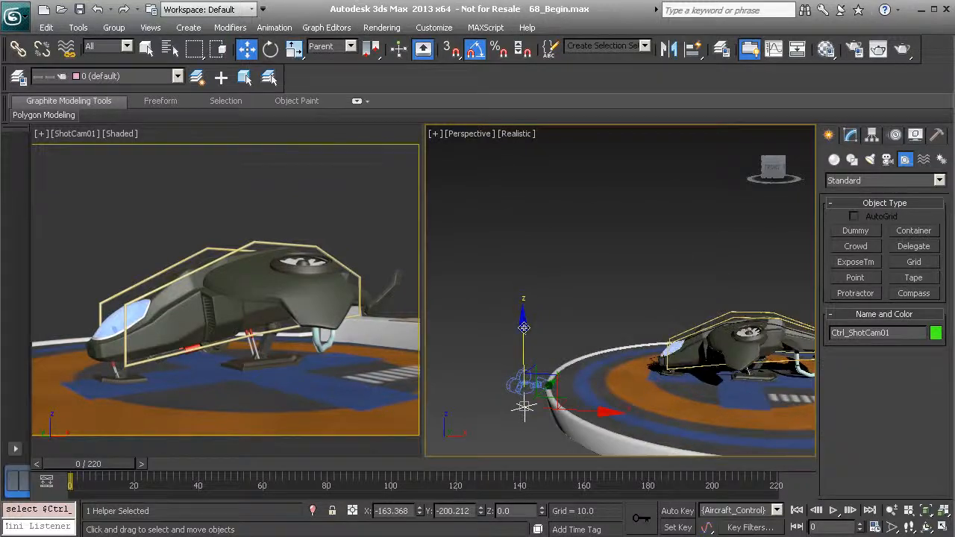
{"action": "left_click_drag", "start_coordinate": [523, 328], "coordinate": [524, 335]}
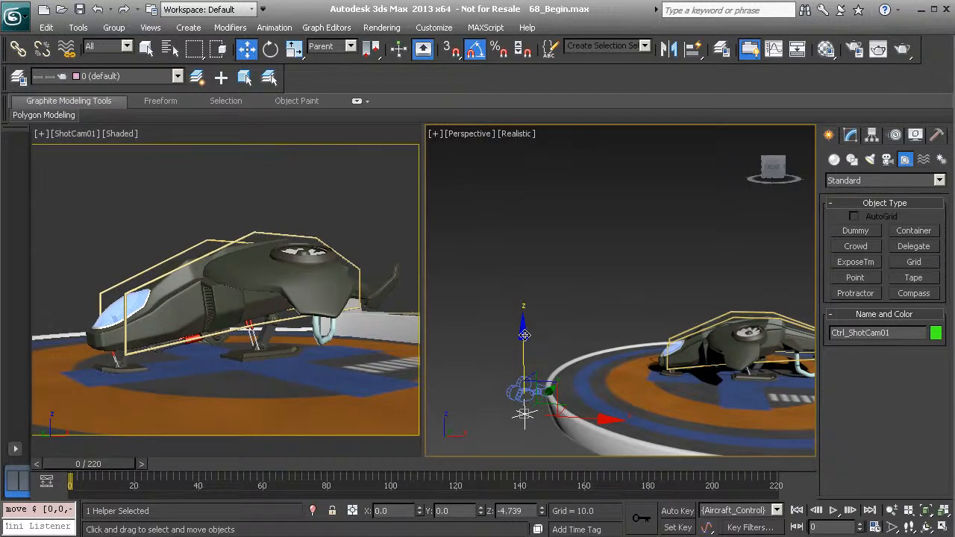
{"action": "left_click_drag", "start_coordinate": [525, 336], "coordinate": [524, 335]}
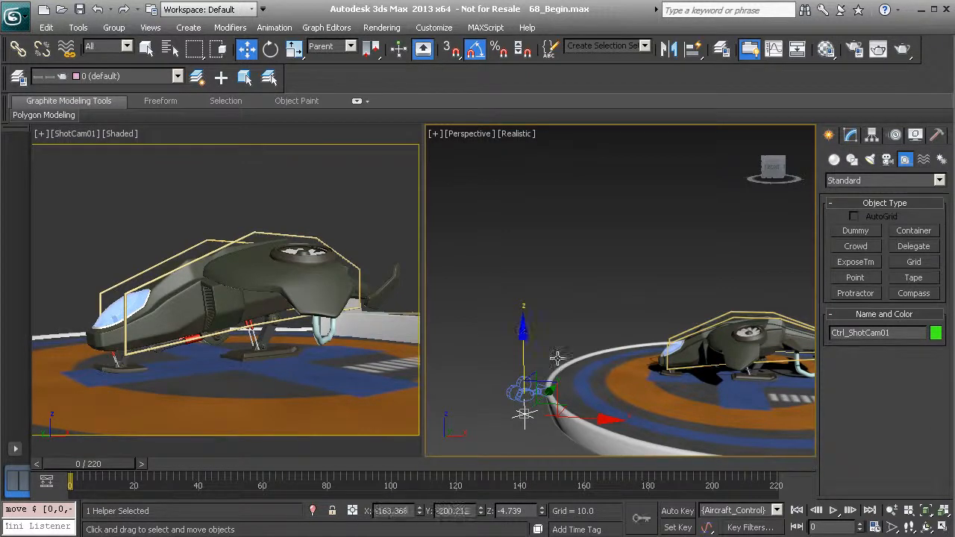
- Turn on Auto Key and scrub through the aircraft's takeoff to frame 99
{"action": "left_click", "coordinate": [677, 511]}
{"action": "middle_click_drag", "start_coordinate": [661, 347], "coordinate": [691, 325], "text": "alt"}
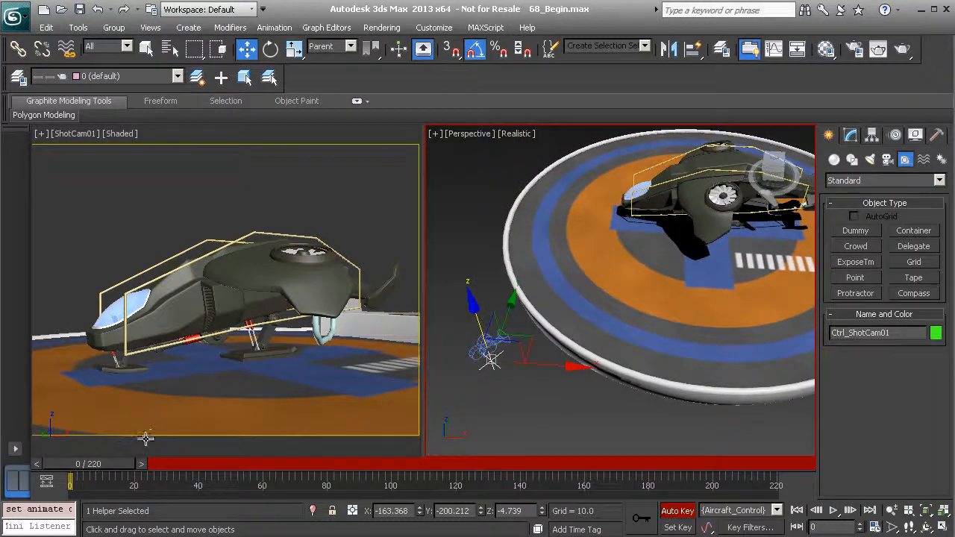
{"action": "left_click_drag", "start_coordinate": [109, 470], "coordinate": [275, 508]}
{"action": "key", "text": "w"}
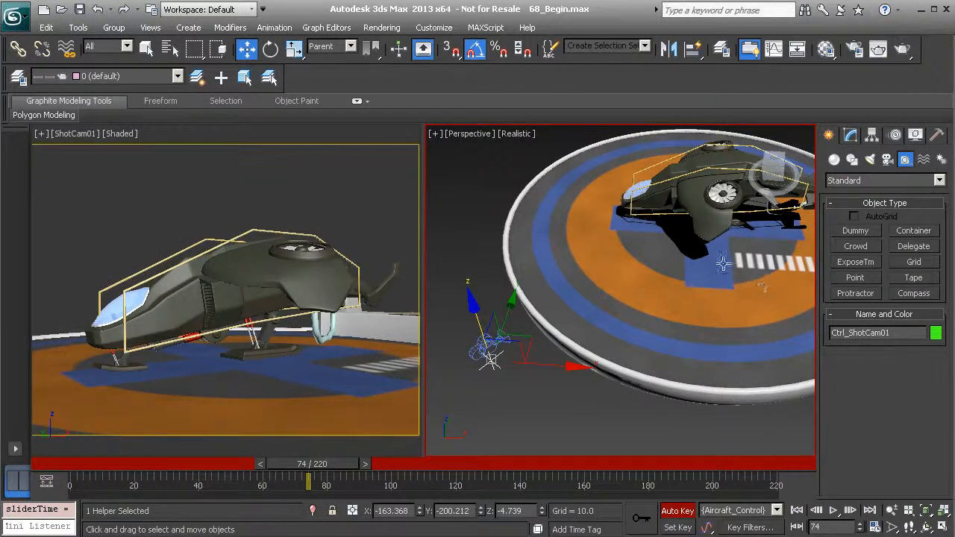
{"action": "left_click_drag", "start_coordinate": [331, 465], "coordinate": [406, 491]}
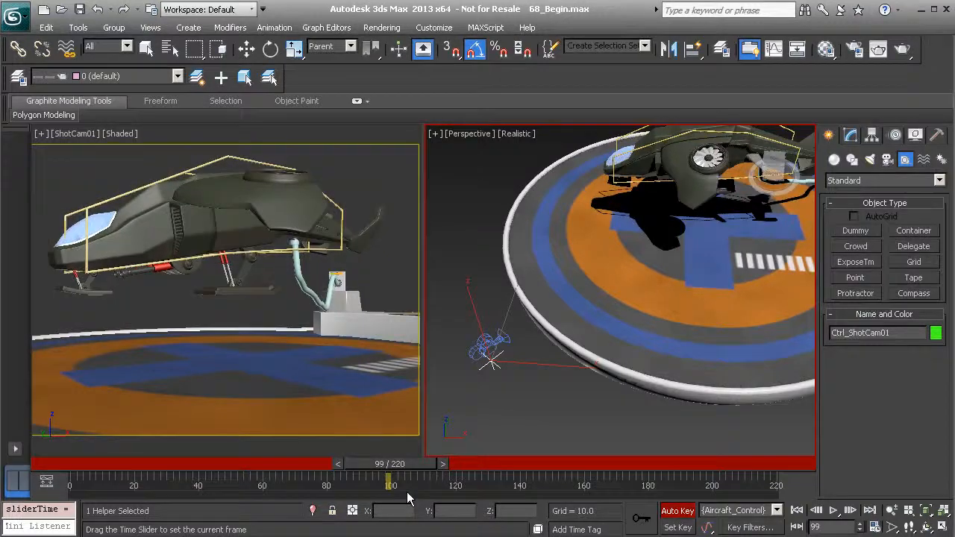
- Key Ctrl_ShotCam01 at frame 99 by moving it along the platform edge toward the tail and rotating it to -70 degrees on Z
{"action": "key", "text": "w"}
{"action": "middle_click_drag", "start_coordinate": [604, 324], "coordinate": [526, 339], "text": "alt"}
{"action": "left_click_drag", "start_coordinate": [462, 350], "coordinate": [753, 362]}
{"action": "key", "text": "e"}
{"action": "left_click_drag", "start_coordinate": [635, 398], "coordinate": [668, 446]}
{"action": "key", "text": "w"}
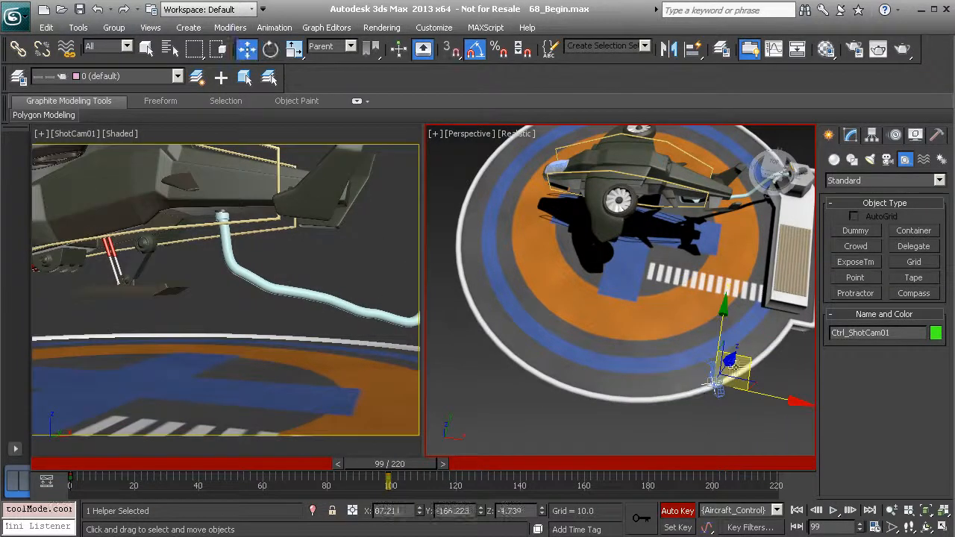
{"action": "left_click_drag", "start_coordinate": [749, 363], "coordinate": [725, 365]}
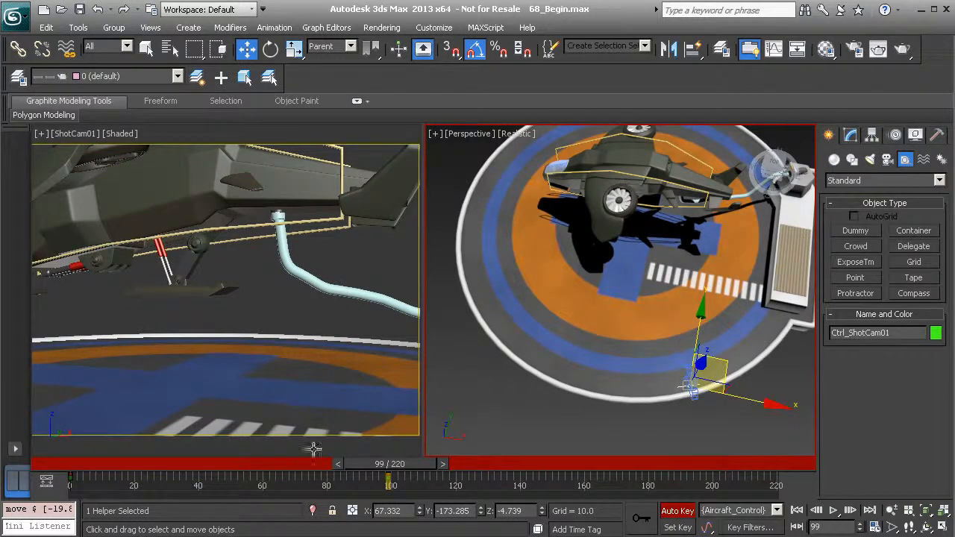
- Go to frame 52 and display the motion trajectory of Ctrl_ShotCam01
{"action": "left_click_drag", "start_coordinate": [409, 465], "coordinate": [264, 508]}
{"action": "key", "text": "w"}
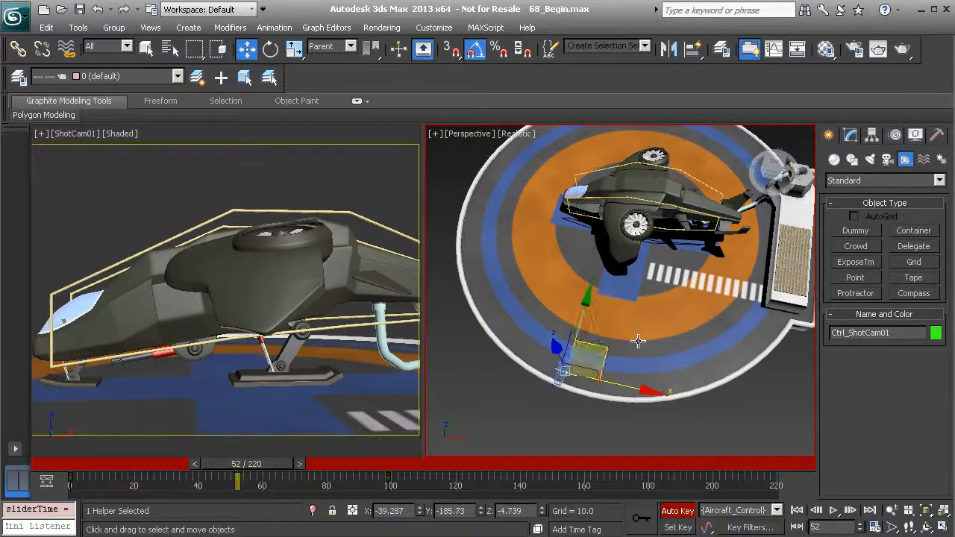
{"action": "left_click", "coordinate": [871, 135]}
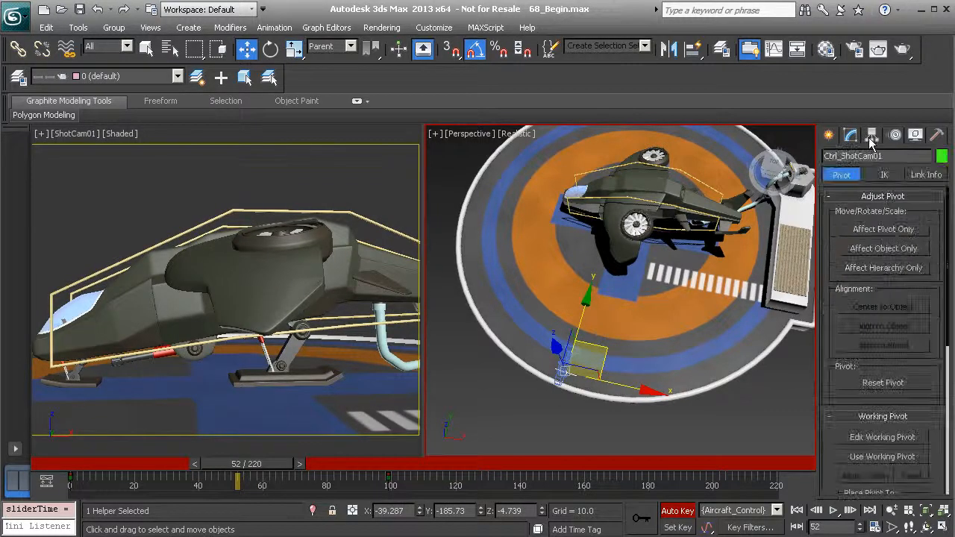
{"action": "left_click", "coordinate": [895, 135]}
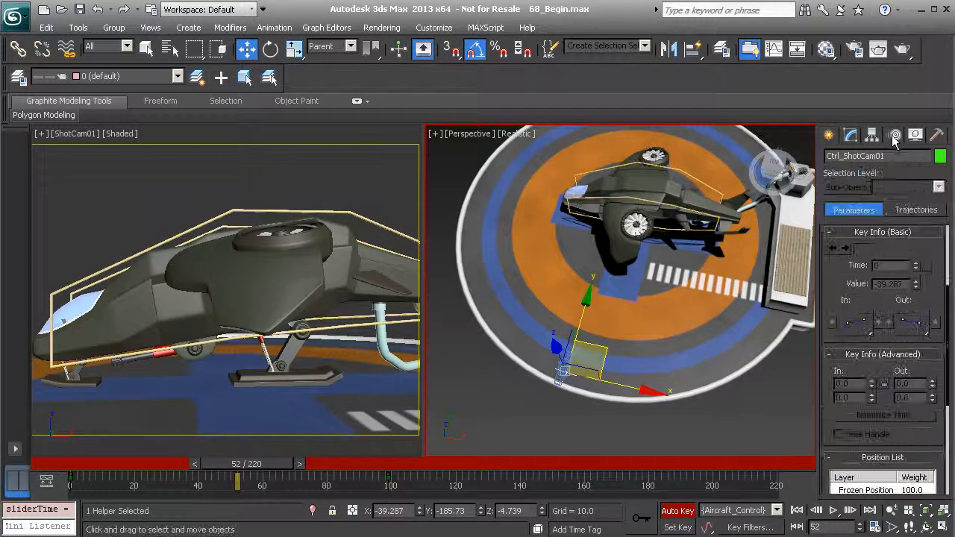
{"action": "left_click", "coordinate": [916, 211]}
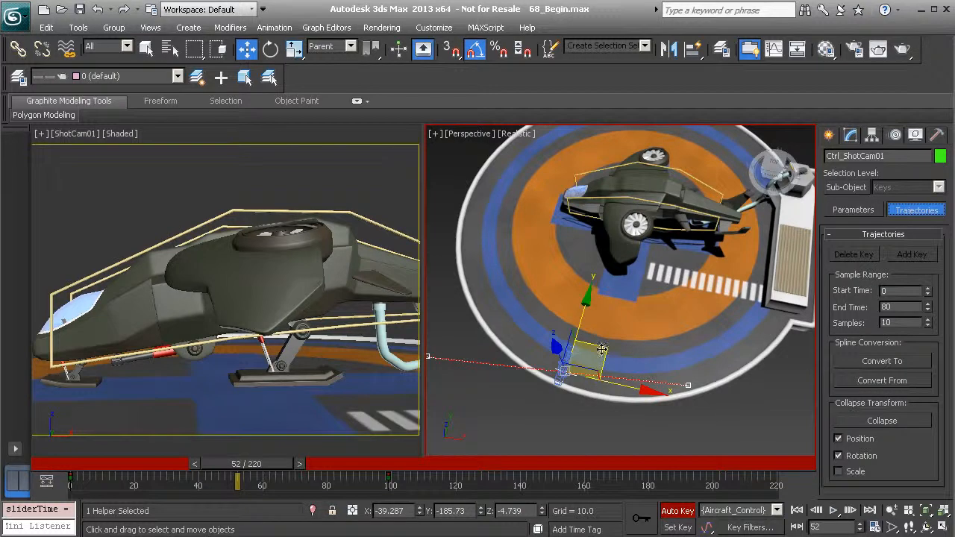
- Curve the camera path at frame 52 by moving Ctrl_ShotCam01 outward past the platform edge to about X -52, Y -221
{"action": "left_click_drag", "start_coordinate": [601, 350], "coordinate": [577, 391]}
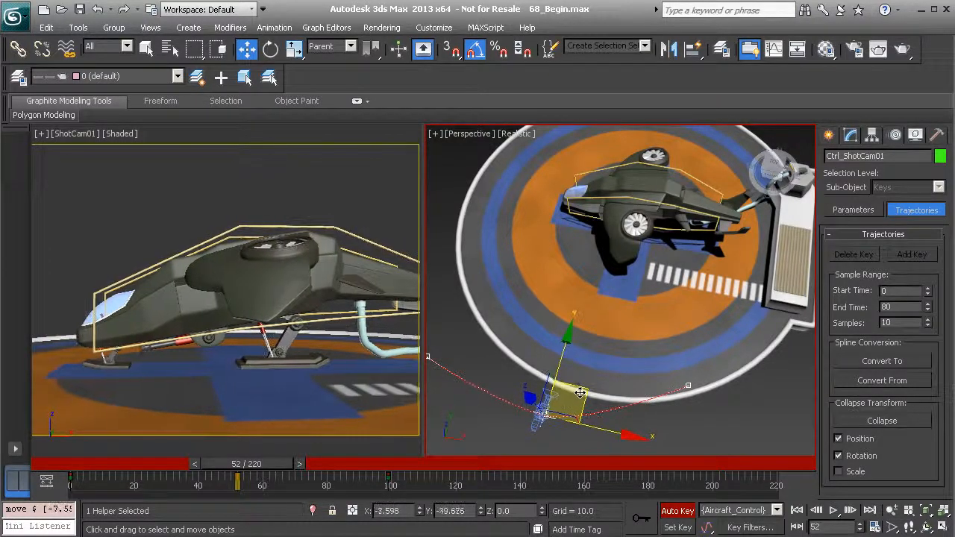
{"action": "left_click_drag", "start_coordinate": [581, 394], "coordinate": [577, 395]}
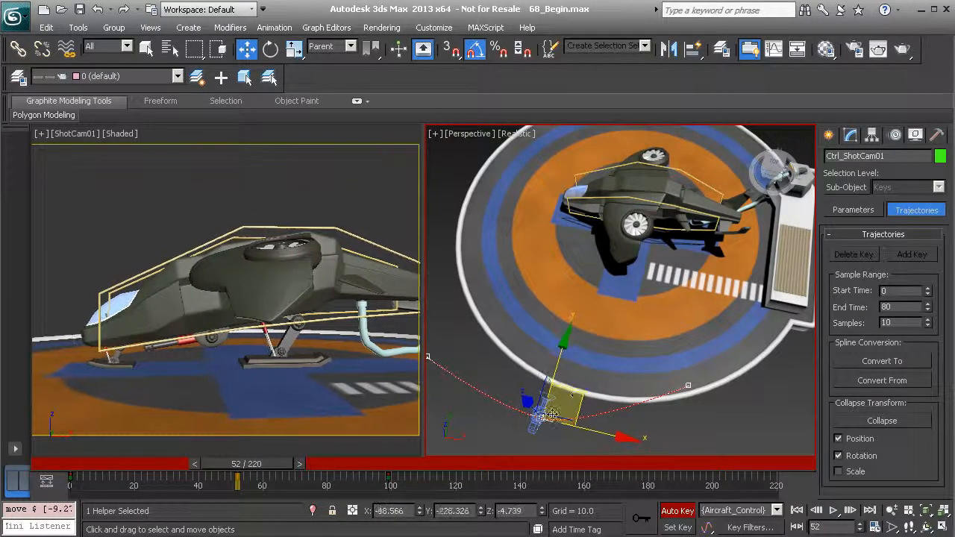
{"action": "left_click_drag", "start_coordinate": [253, 476], "coordinate": [280, 466]}
{"action": "key", "text": "w"}
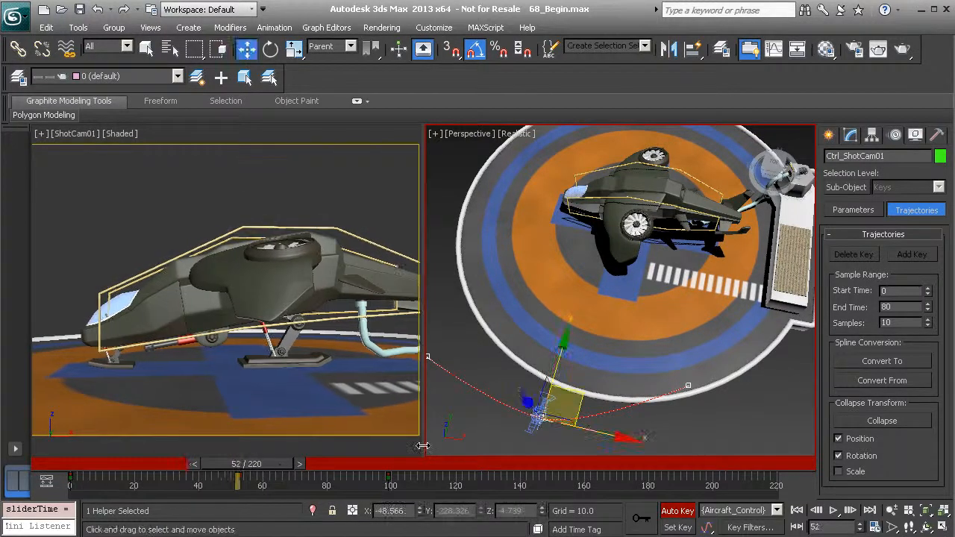
{"action": "left_click_drag", "start_coordinate": [577, 393], "coordinate": [574, 381]}
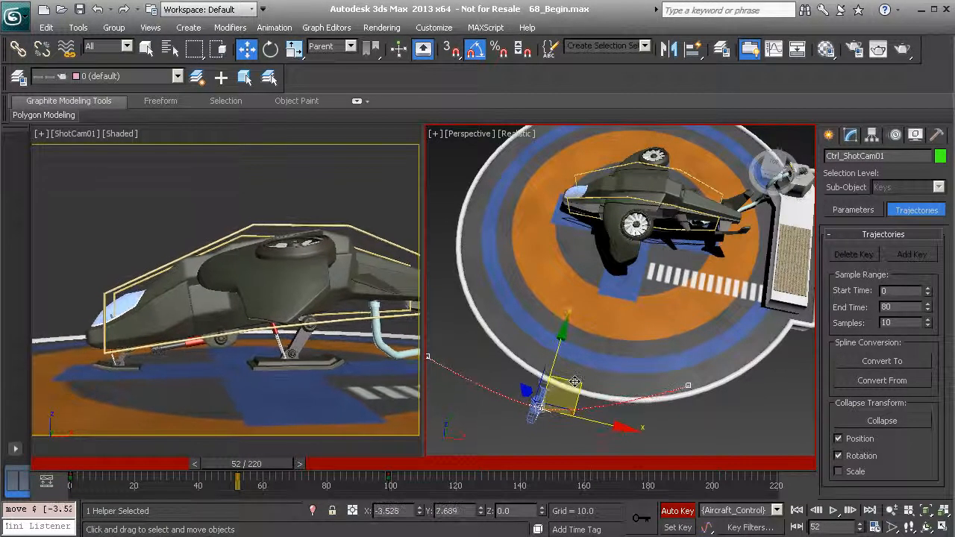
{"action": "left_click_drag", "start_coordinate": [253, 466], "coordinate": [256, 490]}
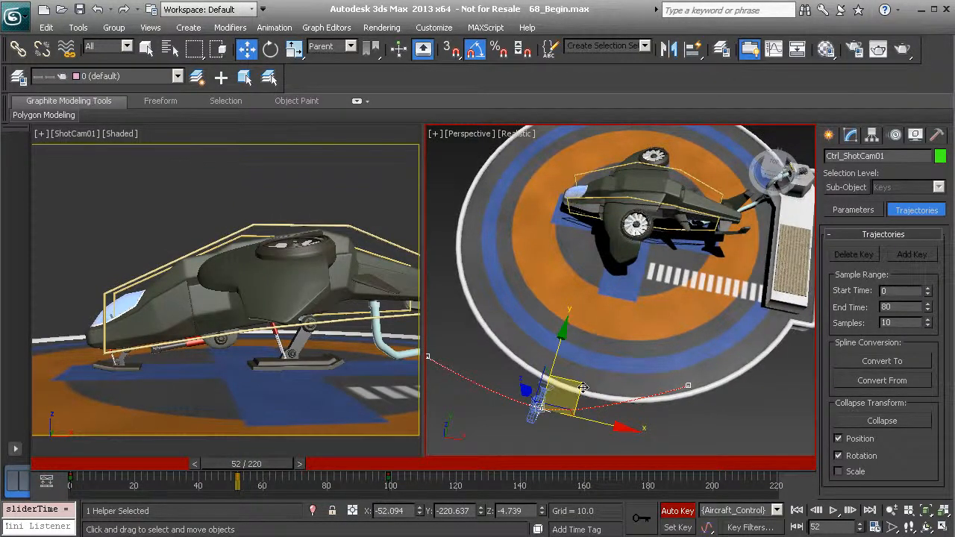
- Rotate Ctrl_ShotCam01 at frame 52 to about -100 degrees on Z to reframe the aircraft
{"action": "key", "text": "e"}
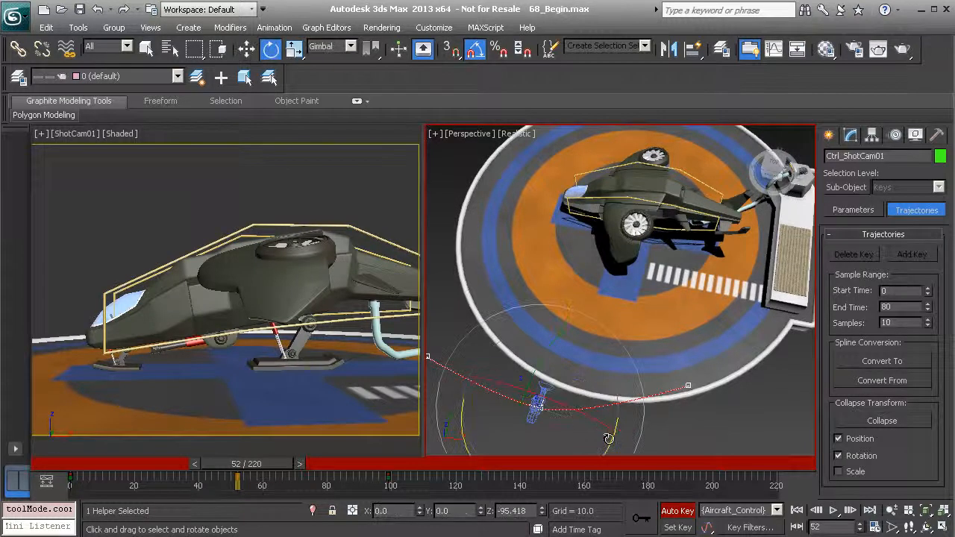
{"action": "middle_click_drag", "start_coordinate": [693, 433], "coordinate": [695, 353]}
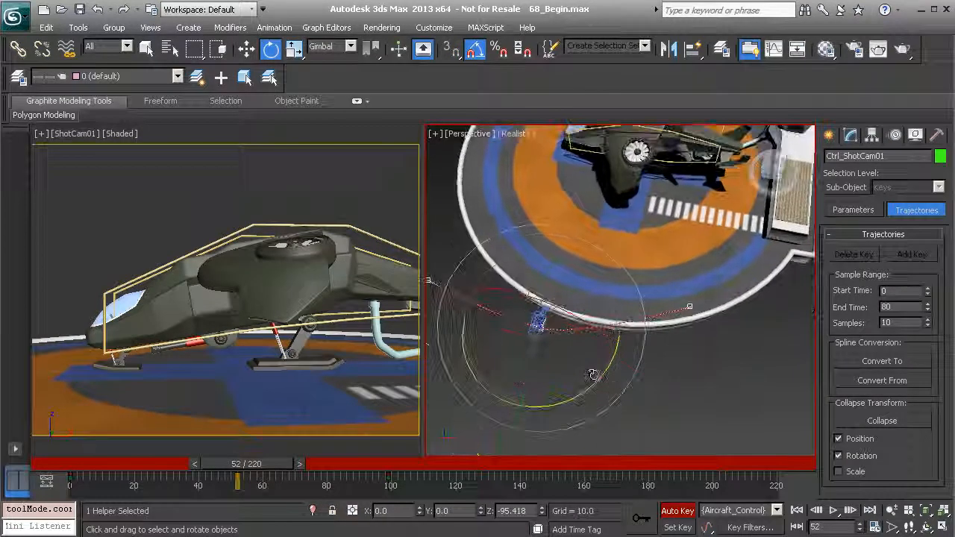
{"action": "left_click_drag", "start_coordinate": [597, 384], "coordinate": [595, 386]}
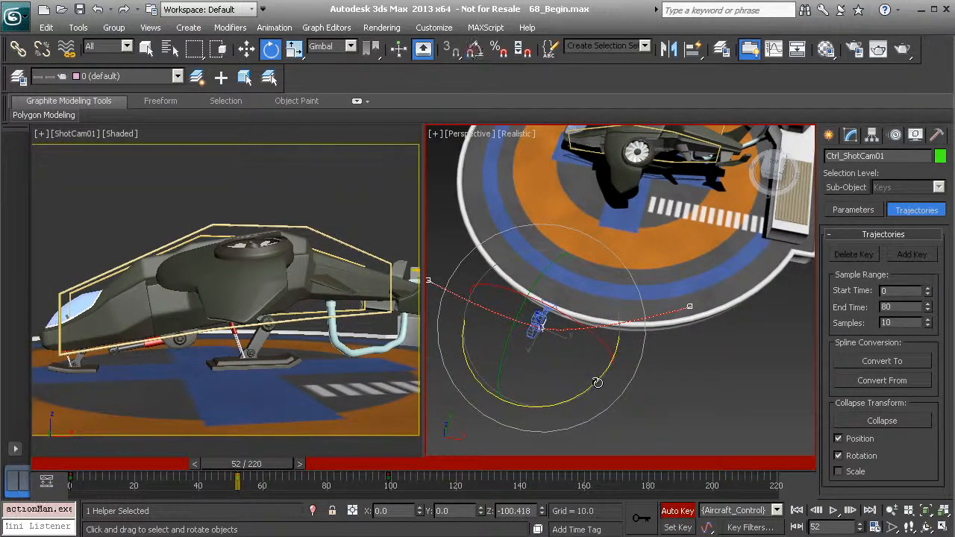
{"action": "left_click_drag", "start_coordinate": [597, 381], "coordinate": [597, 385]}
- Move Ctrl_ShotCam01 outward about 15 units at frame 99 to the platform edge, and scrub back to frame 0
{"action": "left_click_drag", "start_coordinate": [276, 469], "coordinate": [400, 509]}
{"action": "key", "text": "e"}
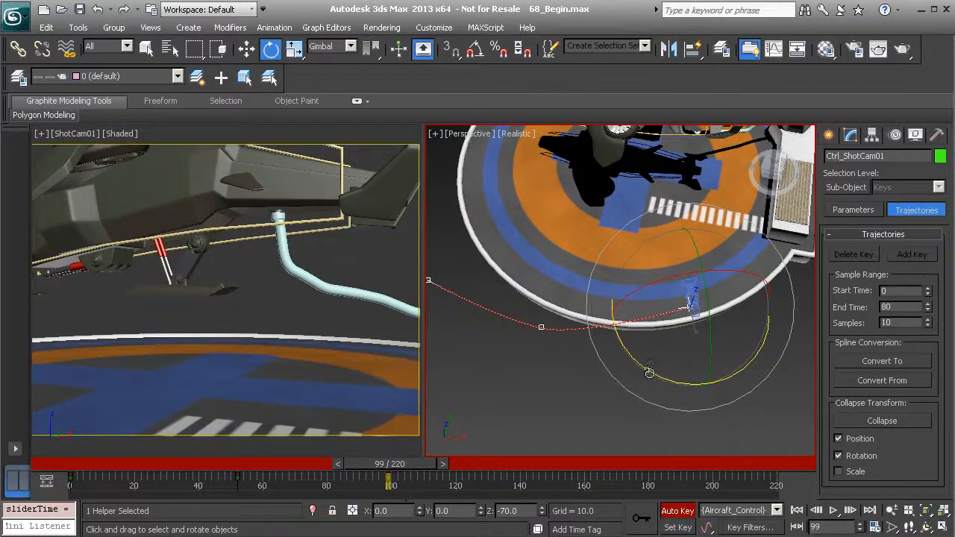
{"action": "key", "text": "w"}
{"action": "left_click_drag", "start_coordinate": [725, 287], "coordinate": [727, 302]}
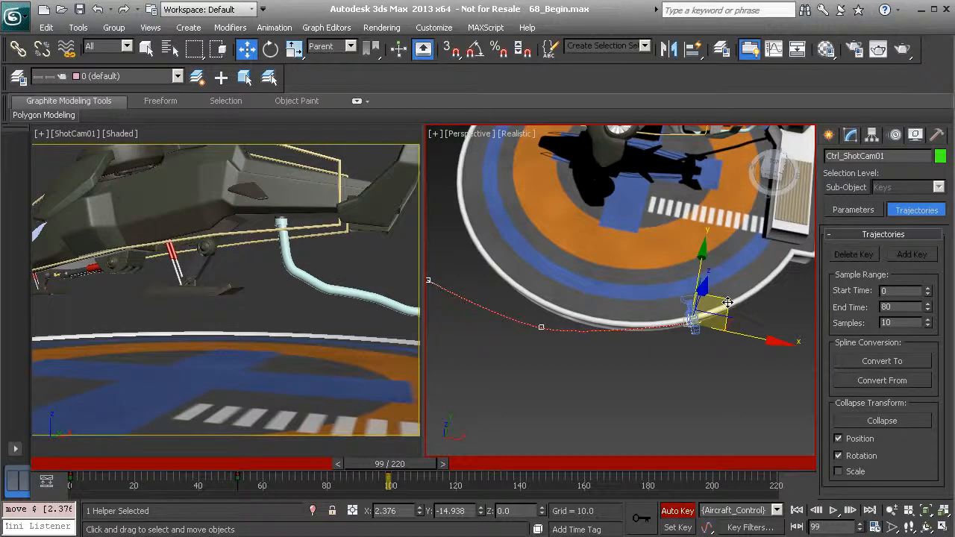
{"action": "left_click_drag", "start_coordinate": [386, 467], "coordinate": [75, 479]}
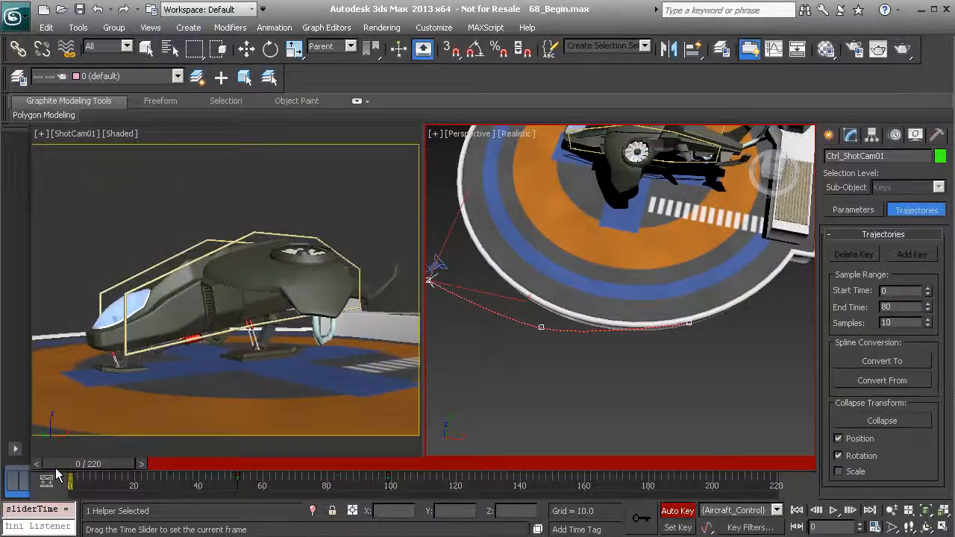
{"action": "key", "text": "w"}
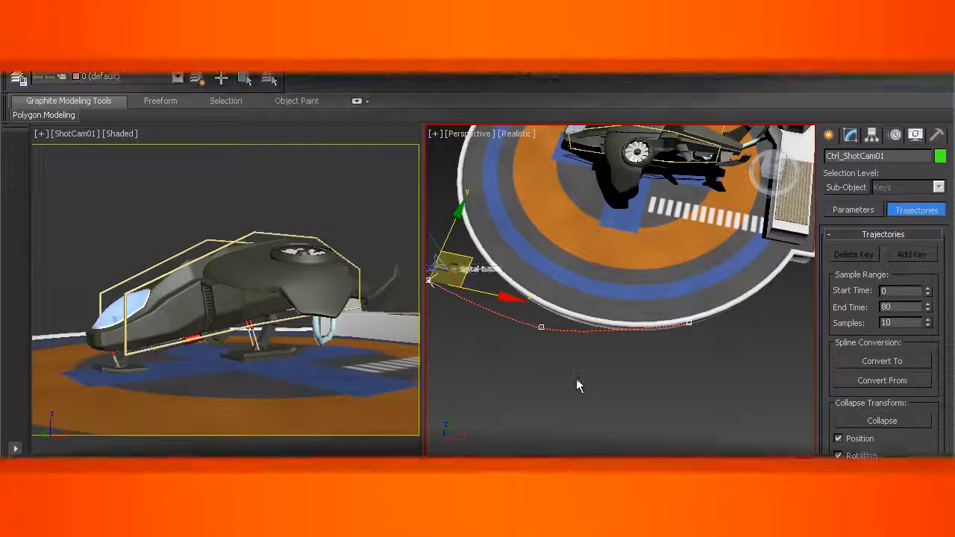